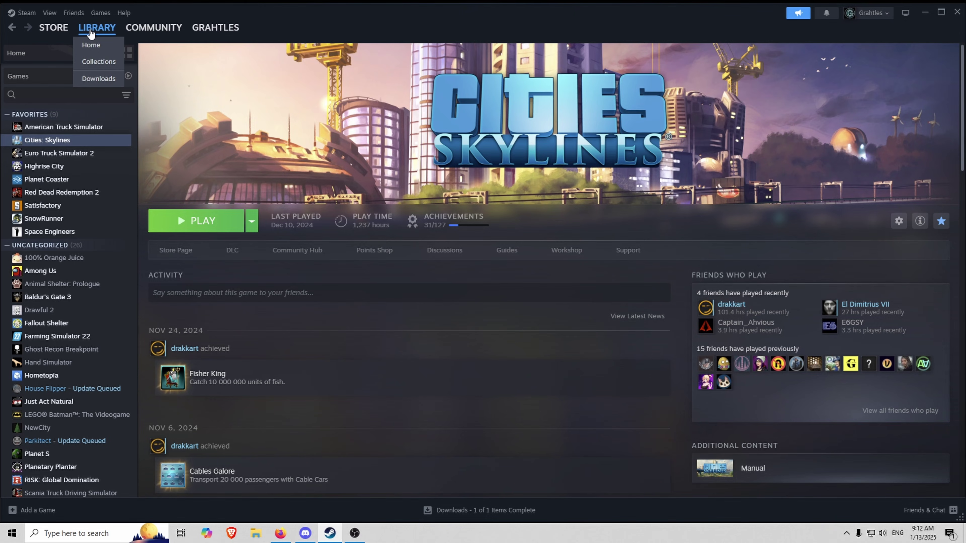
# - Switch to Steam and open the Workshop of Cities: Skylines from the game library
pyautogui.click(90, 34)
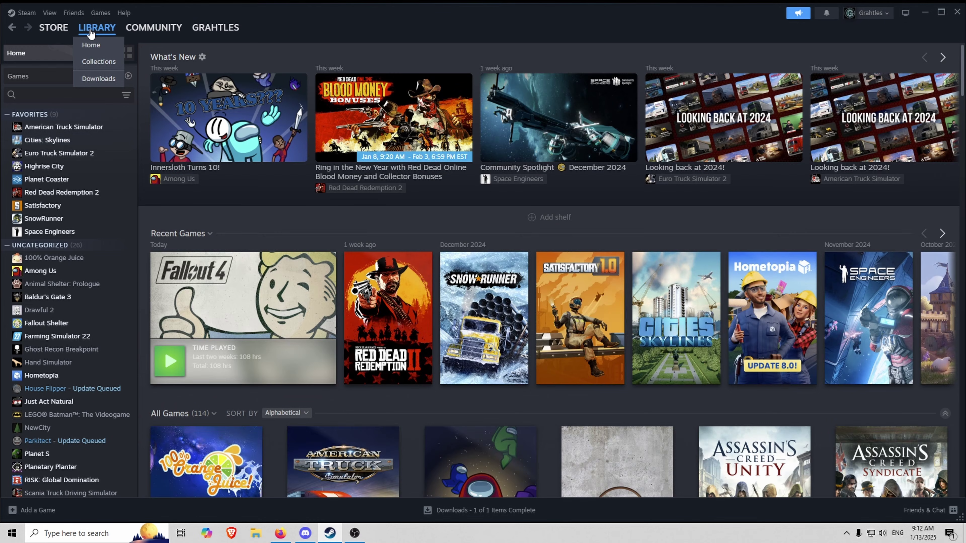
pyautogui.click(48, 140)
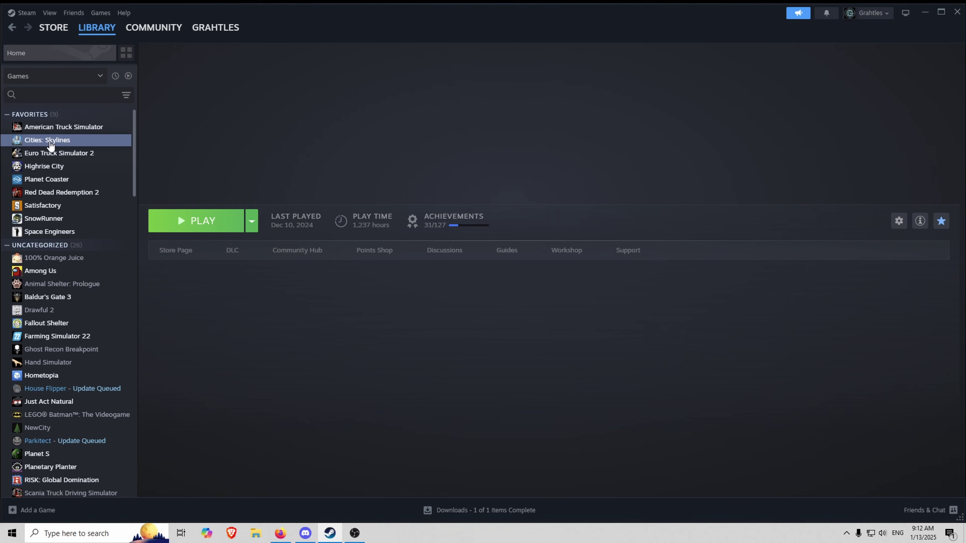
pyautogui.click(567, 250)
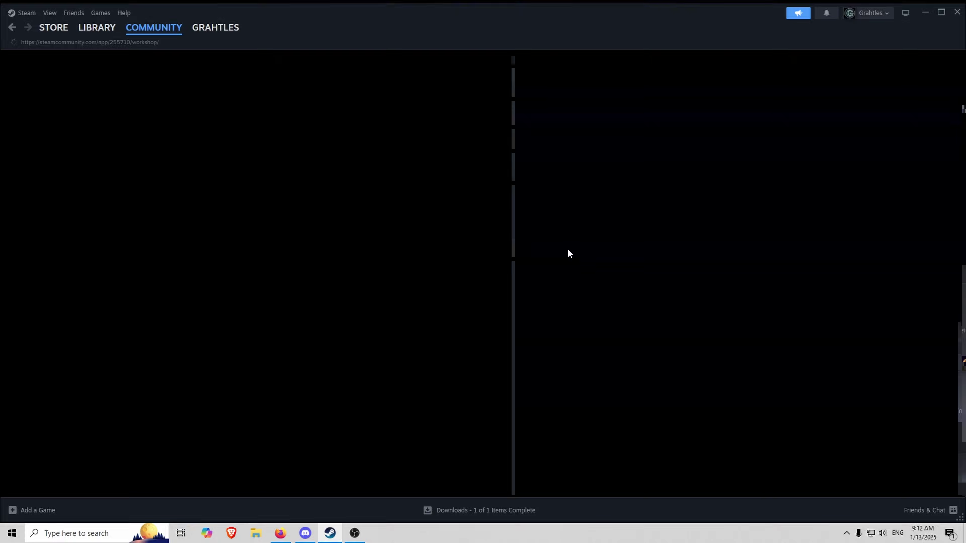
# - Search the Workshop for "81 tiles" and subscribe to 81 Tiles 2 together with all its required items
pyautogui.click(603, 195)
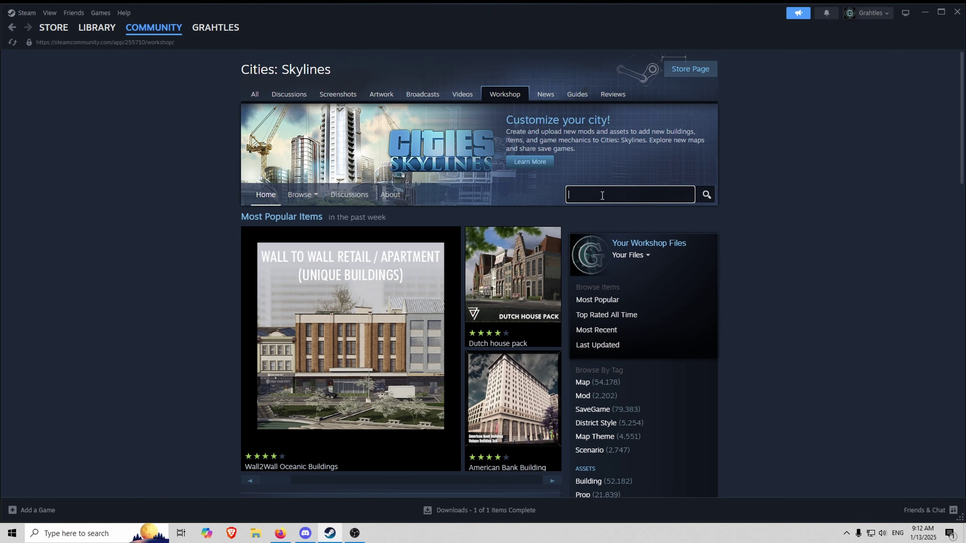
pyautogui.write('81 tiles')
pyautogui.press('Return')
pyautogui.click(258, 362)
pyautogui.click(505, 448)
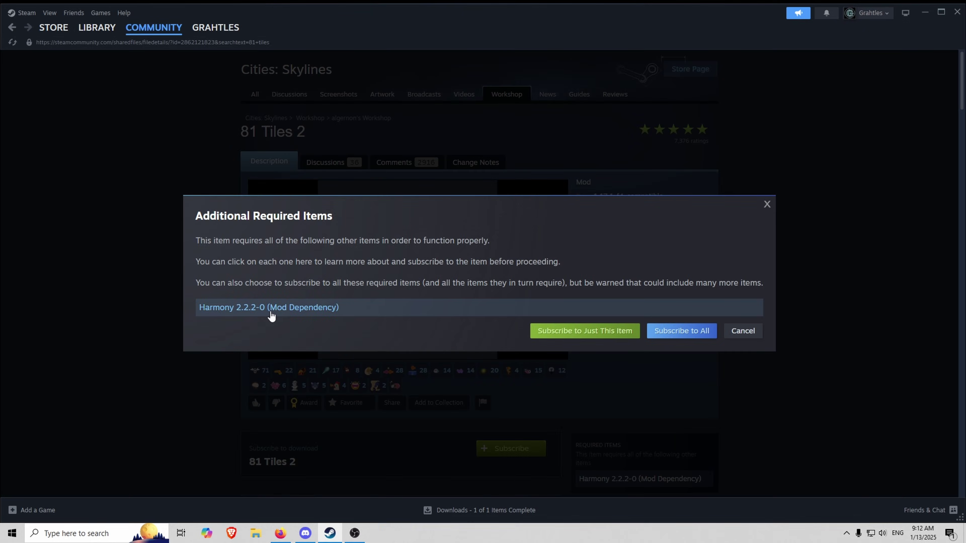
pyautogui.click(683, 330)
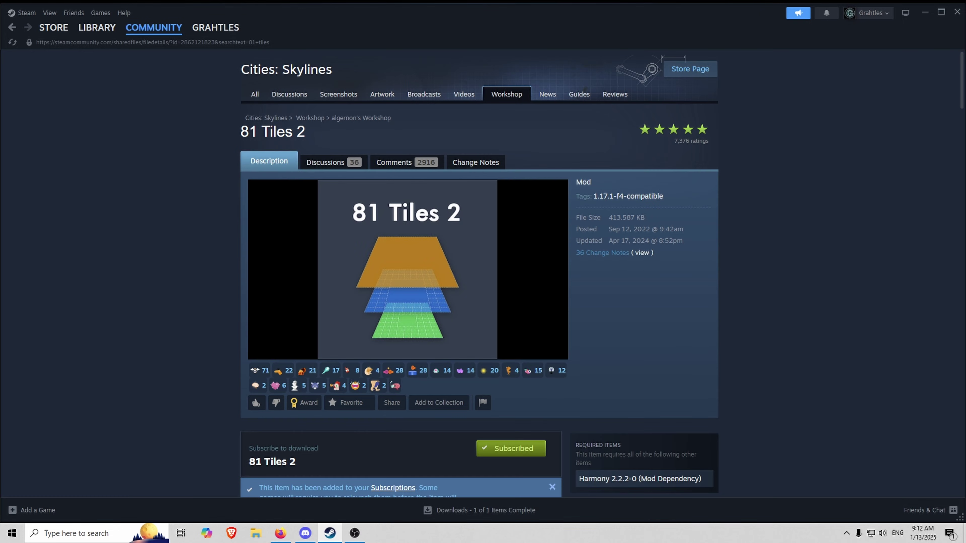
# - Return to the search results, search for "move it", and subscribe to the Move It mod
pyautogui.hotkey('alt', 'Left')
pyautogui.write('move it')
pyautogui.press('Return')
pyautogui.click(333, 350)
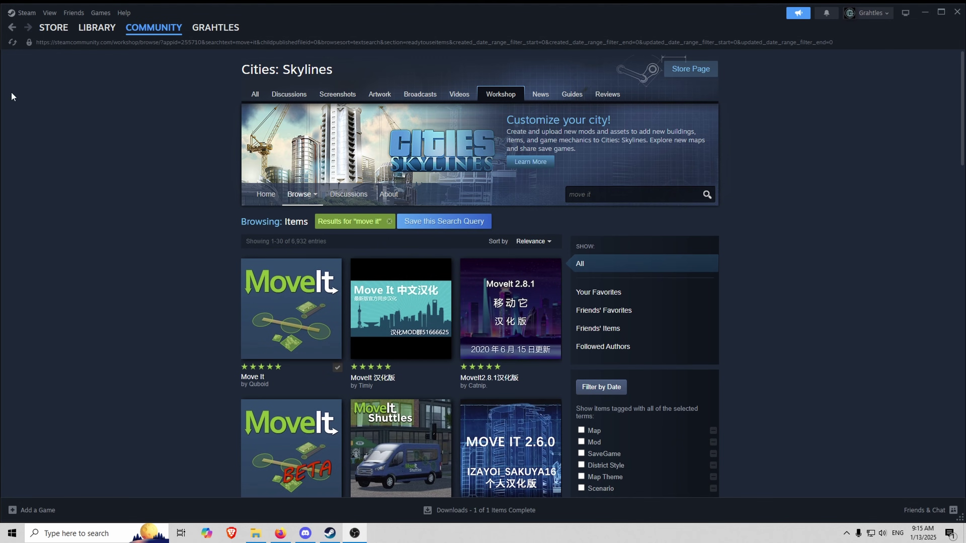
# - Search the Workshop for "find it" and subscribe to Find It! 2
pyautogui.click(628, 196)
pyautogui.write('find it')
pyautogui.press('Return')
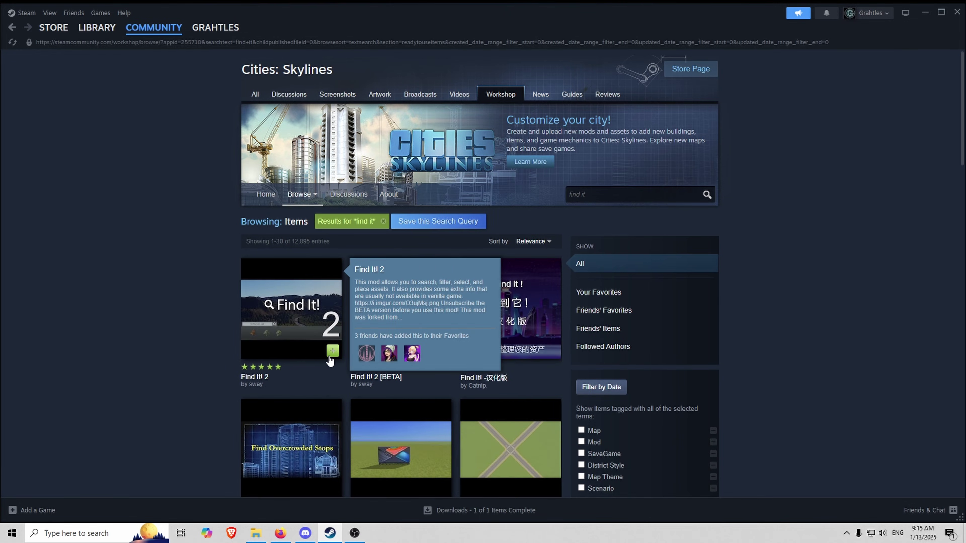
pyautogui.click(333, 351)
# - Search the Workshop for "hide it" and subscribe to Hide It!
pyautogui.moveTo(600, 193); pyautogui.dragTo(446, 200)
pyautogui.write('hide it')
pyautogui.press('Return')
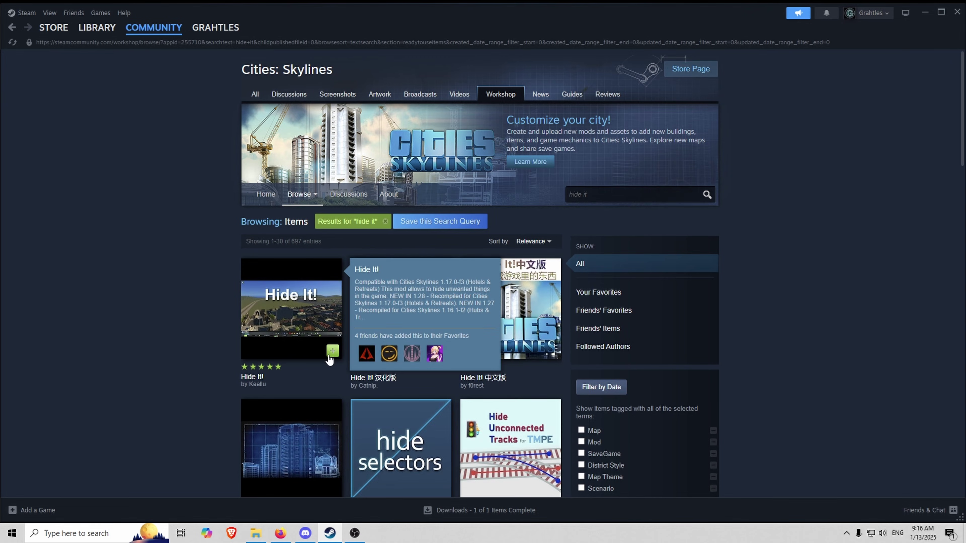
pyautogui.click(332, 351)
# - Search the Workshop for "network multitool" and subscribe to Network Multitool 1.3.5
pyautogui.write('network multitool')
pyautogui.press('Return')
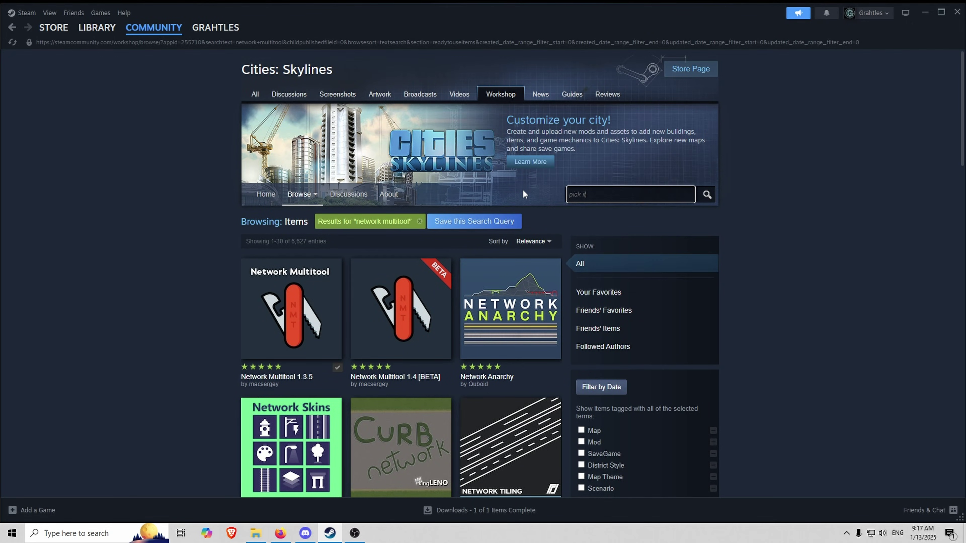
# - Search the Workshop for "pick it" with results limited to the Mod tag, and subscribe to Picker
pyautogui.press('Return')
pyautogui.scroll(-10, 386, 285)
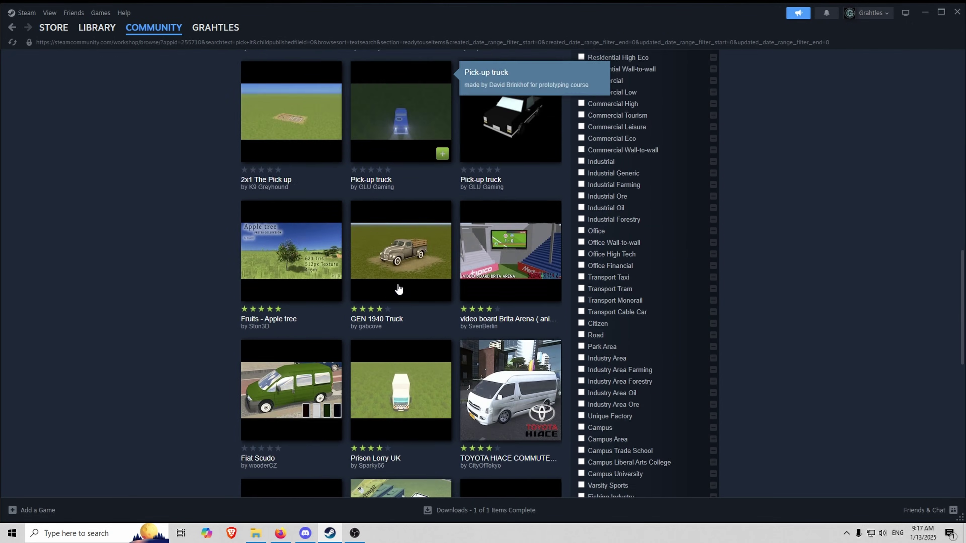
pyautogui.scroll(-5, 398, 290)
pyautogui.scroll(15, 491, 287)
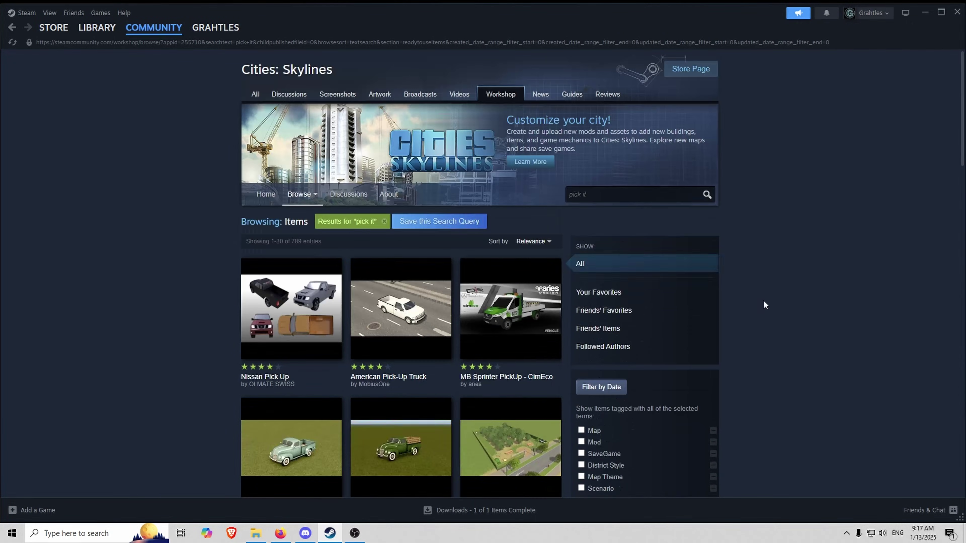
pyautogui.scroll(-4, 743, 312)
pyautogui.click(581, 291)
pyautogui.scroll(-9, 749, 293)
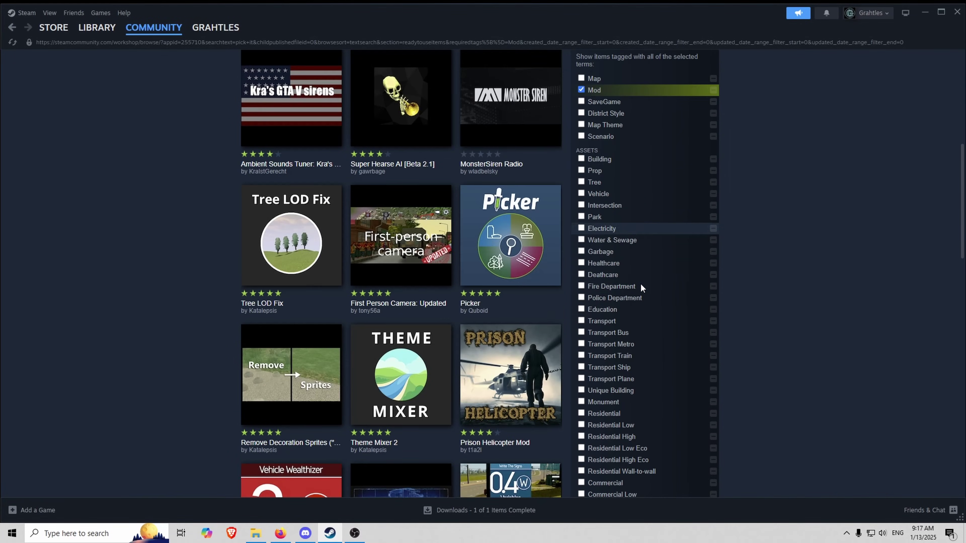
pyautogui.moveTo(494, 245)
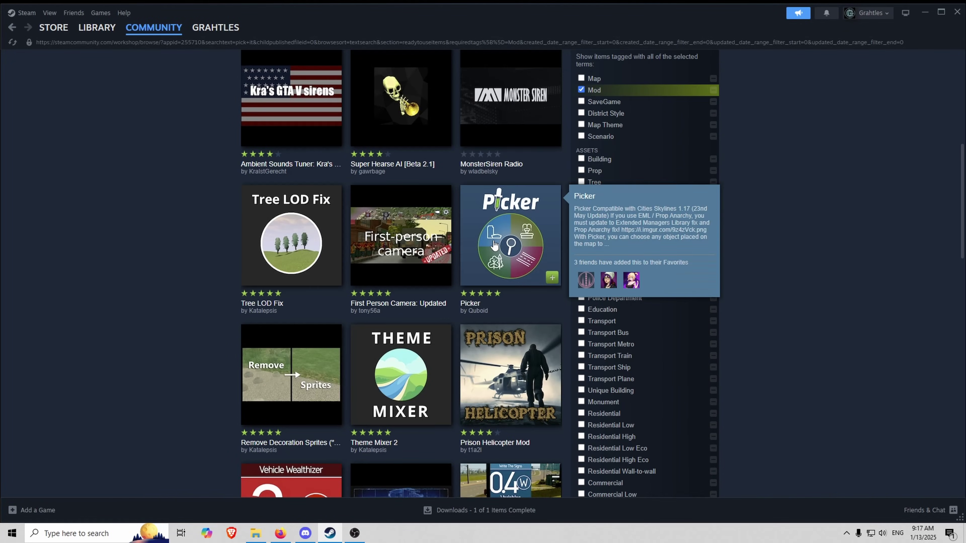
pyautogui.click(552, 277)
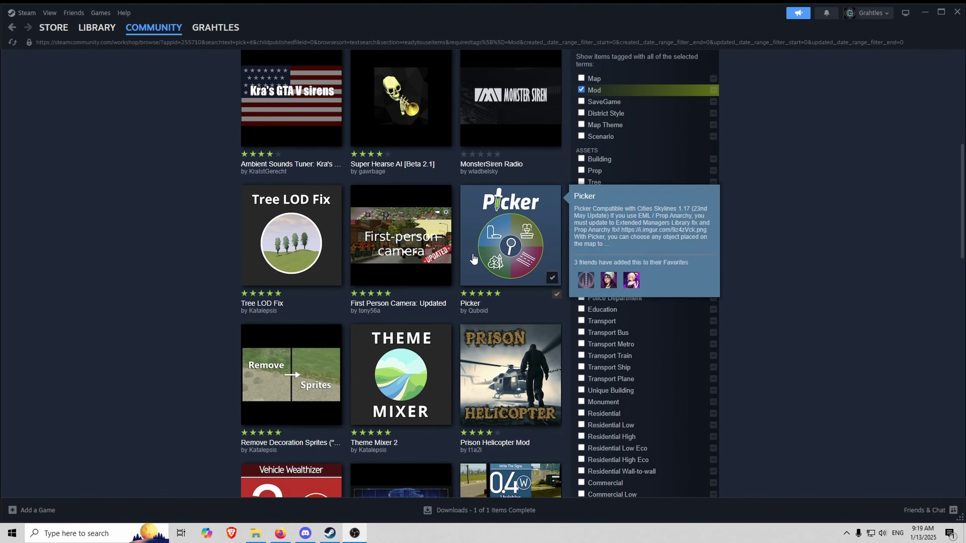
# - Search the Workshop mods for "tmpe" and subscribe to TM:PE 11.9.0.0 STABLE
pyautogui.scroll(9, 637, 175)
pyautogui.write('tmpe')
pyautogui.press('Return')
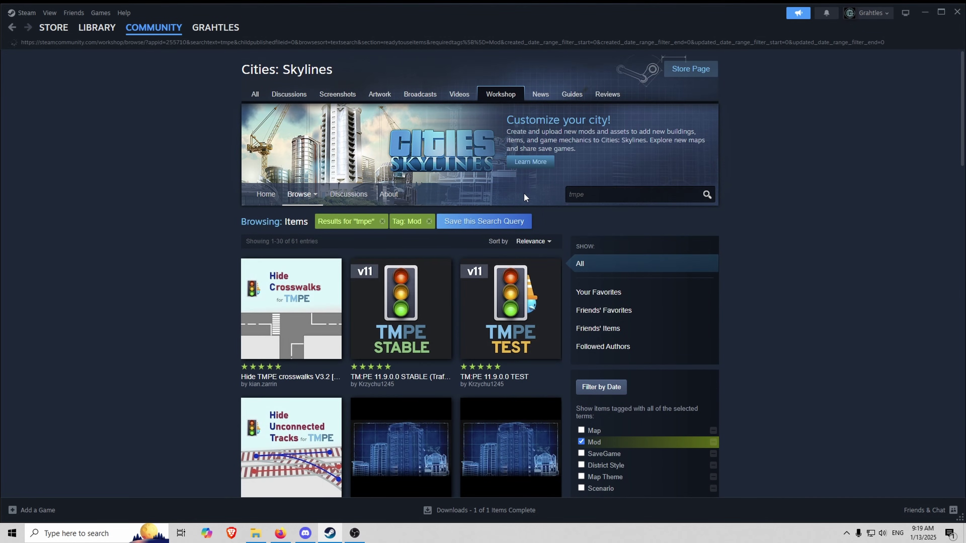
pyautogui.click(442, 351)
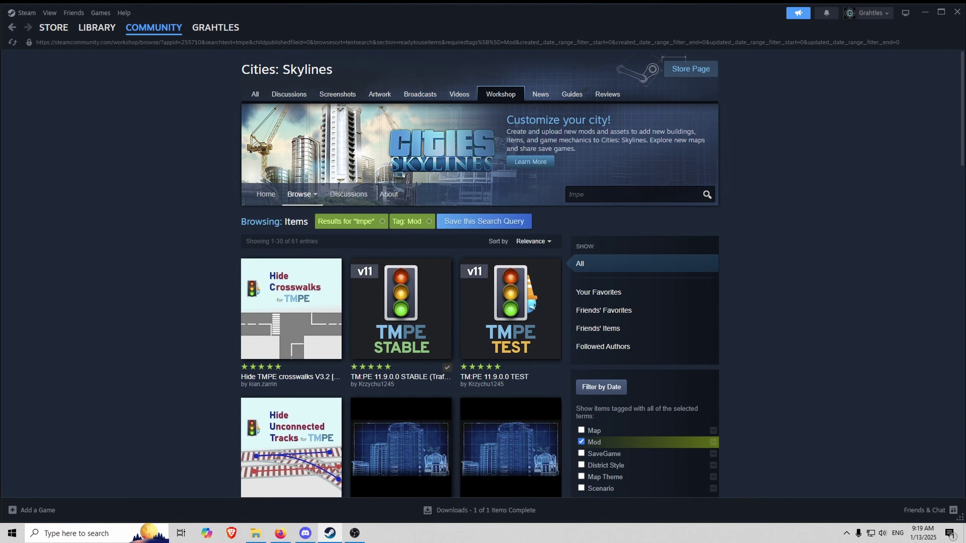
# - Search the Workshop mods for "fprest brush" and subscribe to Forest Brush v1.3
pyautogui.moveTo(616, 190); pyautogui.dragTo(468, 193)
pyautogui.write('fprest brush')
pyautogui.click(703, 196)
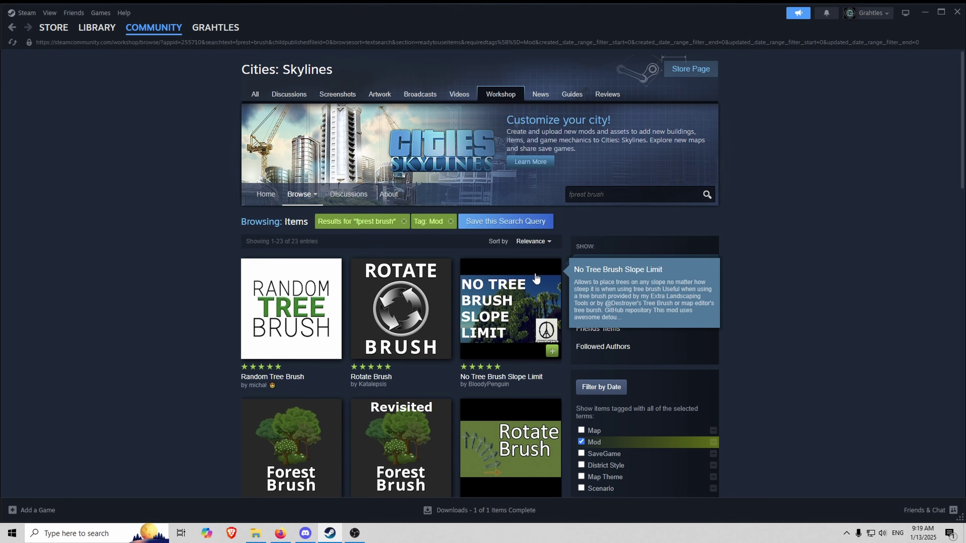
pyautogui.scroll(-4, 456, 304)
pyautogui.moveTo(414, 343)
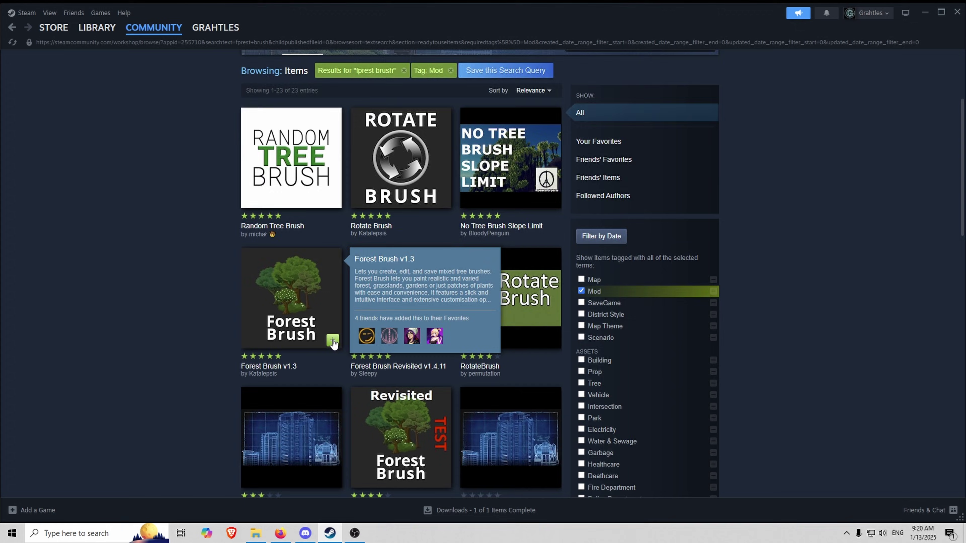
# - Search the Workshop mods for "unified ui" and subscribe to [WILL BE DEPRECATED] UnifiedUI (UUI) 2.2
pyautogui.scroll(4, 492, 190)
pyautogui.write('unified ui')
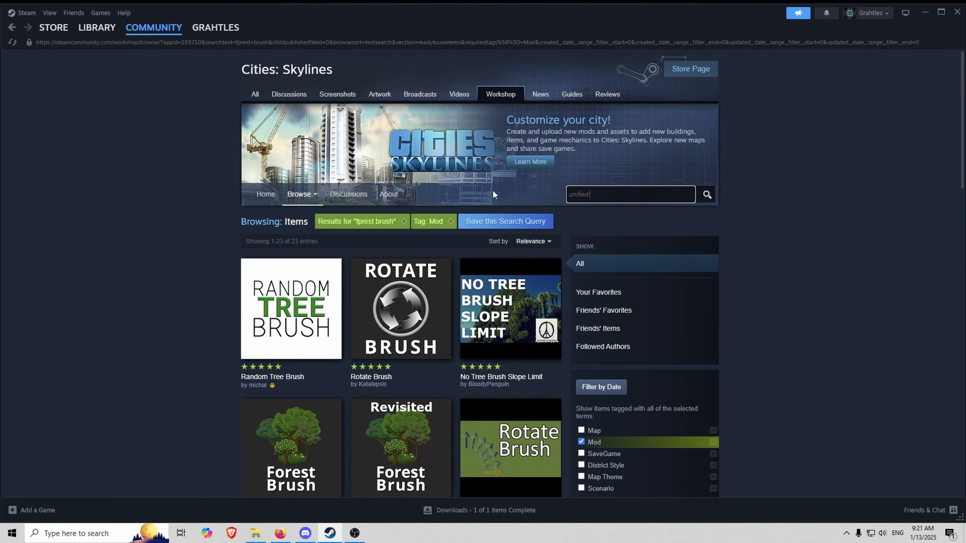
pyautogui.press('Return')
pyautogui.click(434, 351)
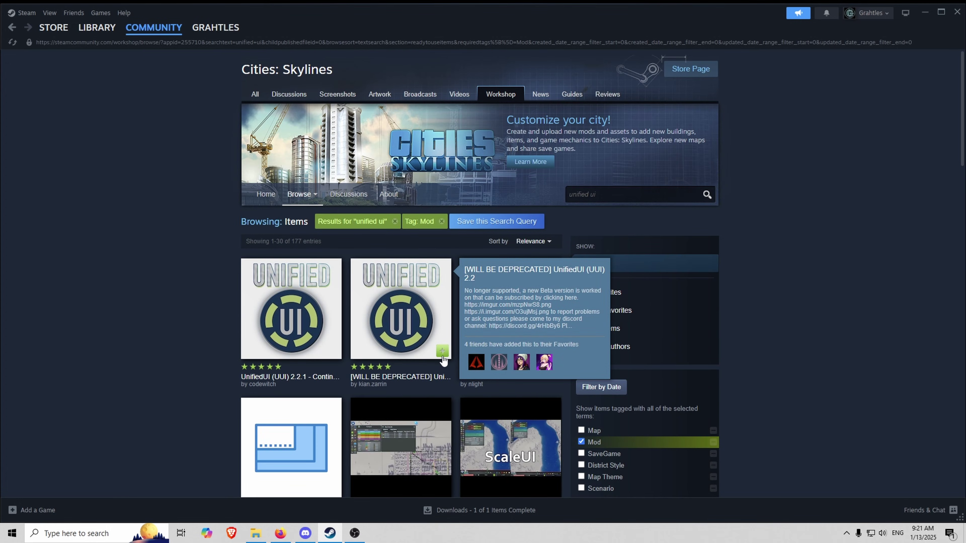
# - Search the Workshop mods for "skyve" and subscribe to Skyve v3.3.2.1 [Stable]
pyautogui.moveTo(602, 194); pyautogui.dragTo(520, 192)
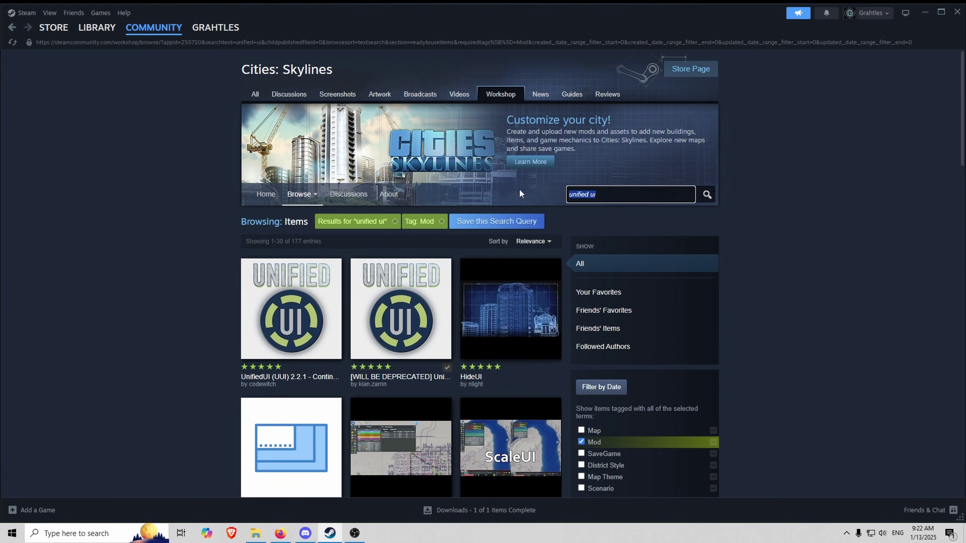
pyautogui.write('skyve')
pyautogui.press('Return')
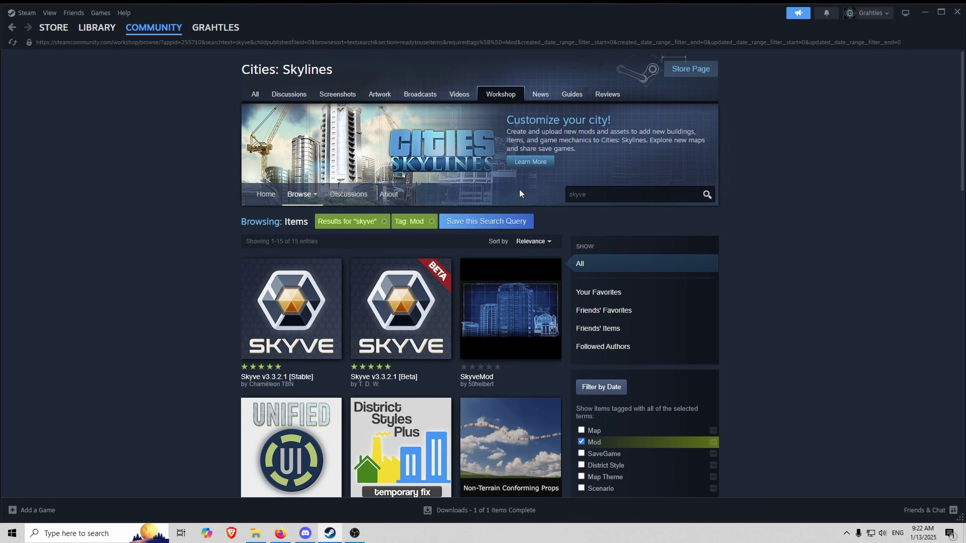
pyautogui.click(336, 354)
# - Search the Workshop mods for "acme", subscribe to ACME 0.6.5, and return to the search results
pyautogui.click(612, 196)
pyautogui.write('acme')
pyautogui.press('Return')
pyautogui.click(326, 350)
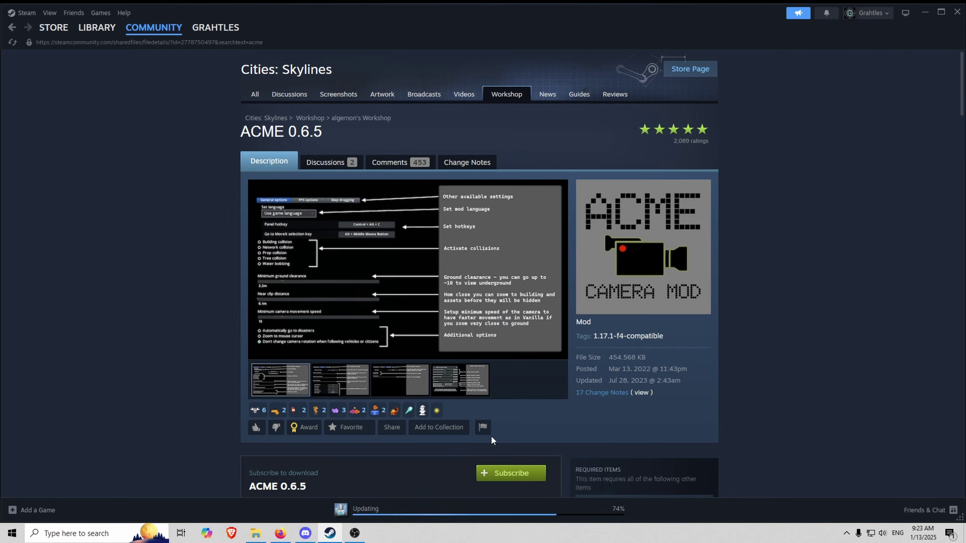
pyautogui.click(12, 28)
# - Search the Workshop mods for "cinematic camera" and subscribe to Cinematic Camera Extended
pyautogui.moveTo(609, 195); pyautogui.dragTo(535, 193)
pyautogui.write('cinemati')
pyautogui.write('ic camera')
pyautogui.press('Return')
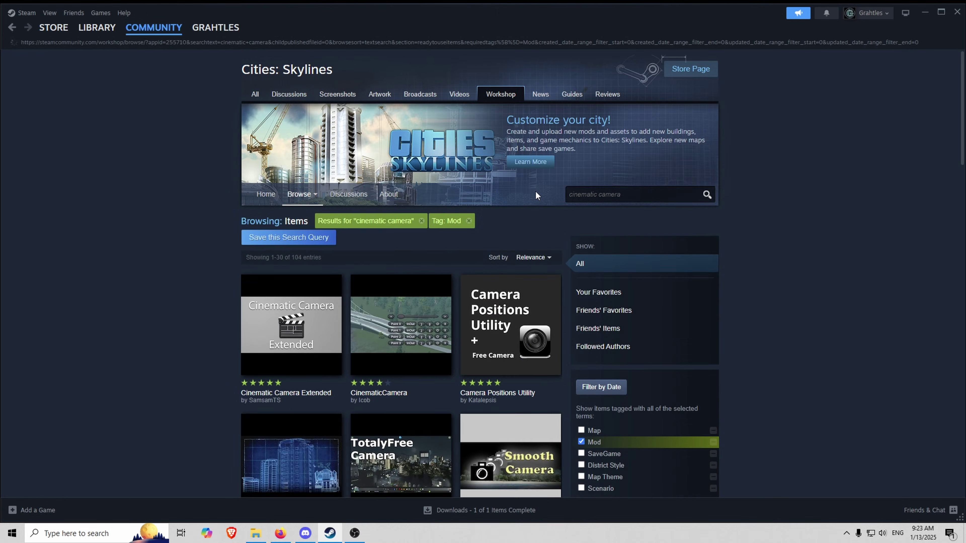
# - Search the Workshop mods for "line tool" and subscribe to Prop Line Tool [PLT] (vAlpha)
pyautogui.click(648, 198)
pyautogui.write('line tool')
pyautogui.press('Return')
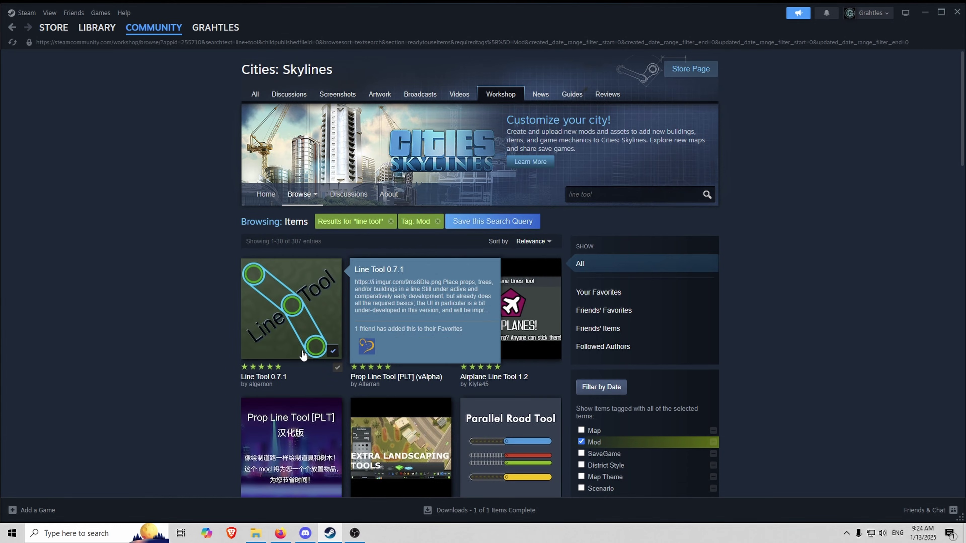
pyautogui.click(443, 350)
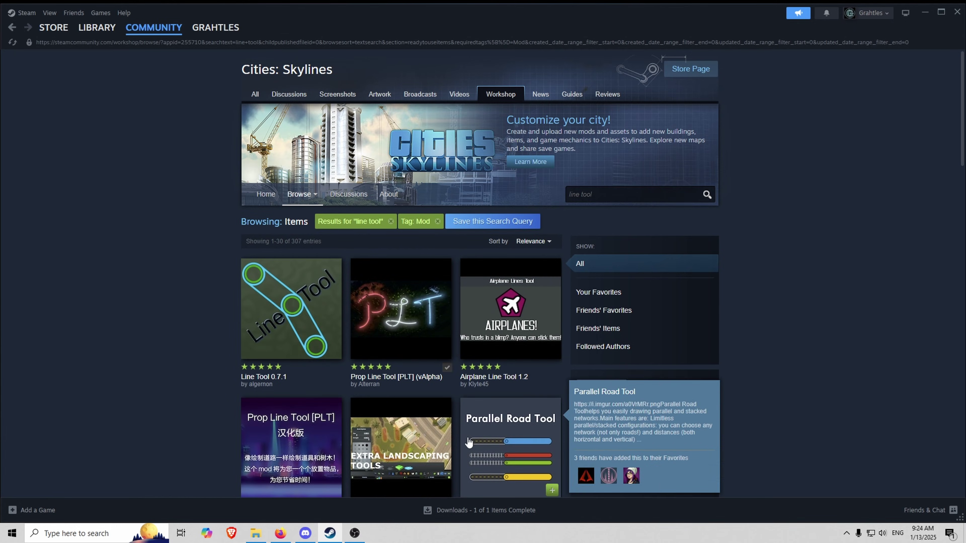
# - Search the Workshop mods for "theme mixer" and subscribe to Theme Mixer 2
pyautogui.moveTo(623, 195); pyautogui.dragTo(492, 207)
pyautogui.write('theme mixer')
pyautogui.press('Return')
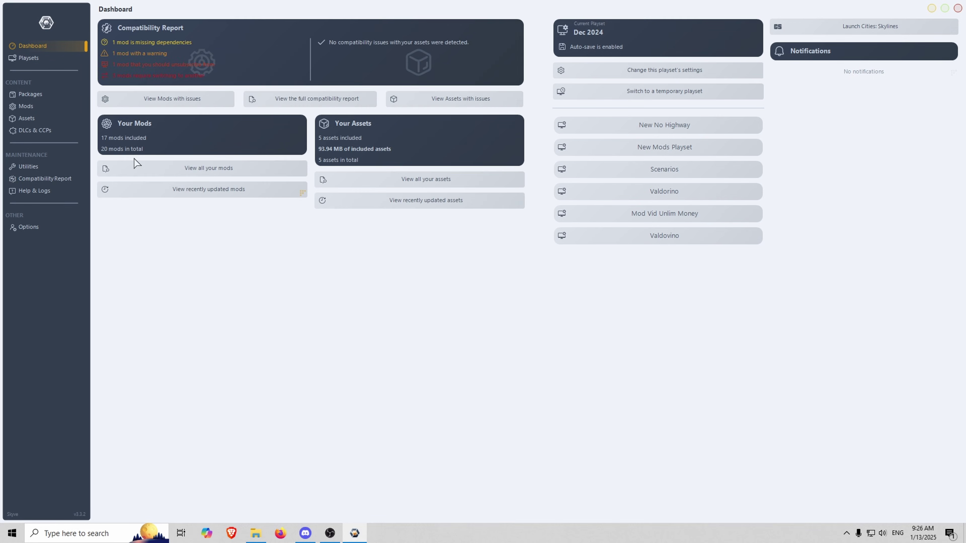
# - In Skyve, open the Skyve mod's missing dependency report and subscribe to the required Patch Loader Mod
pyautogui.click(41, 108)
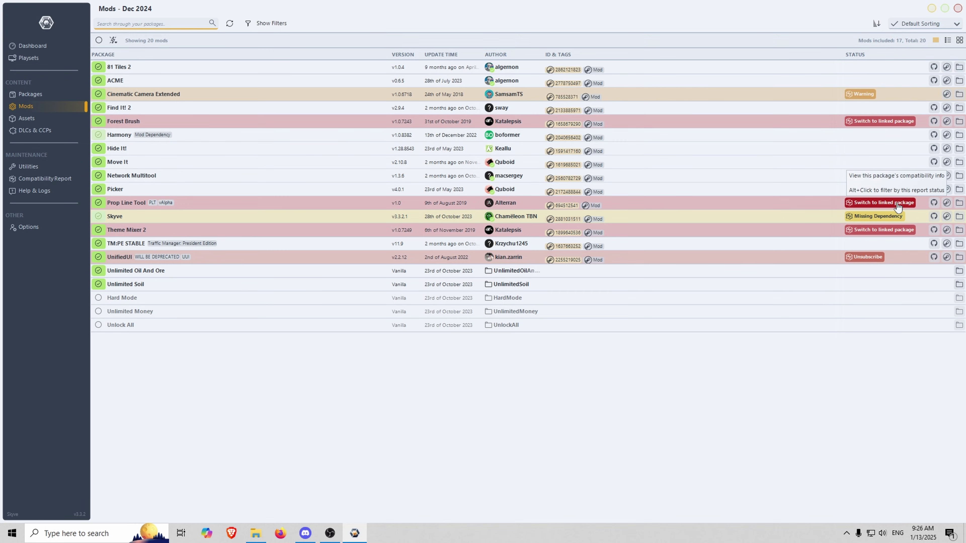
pyautogui.click(876, 217)
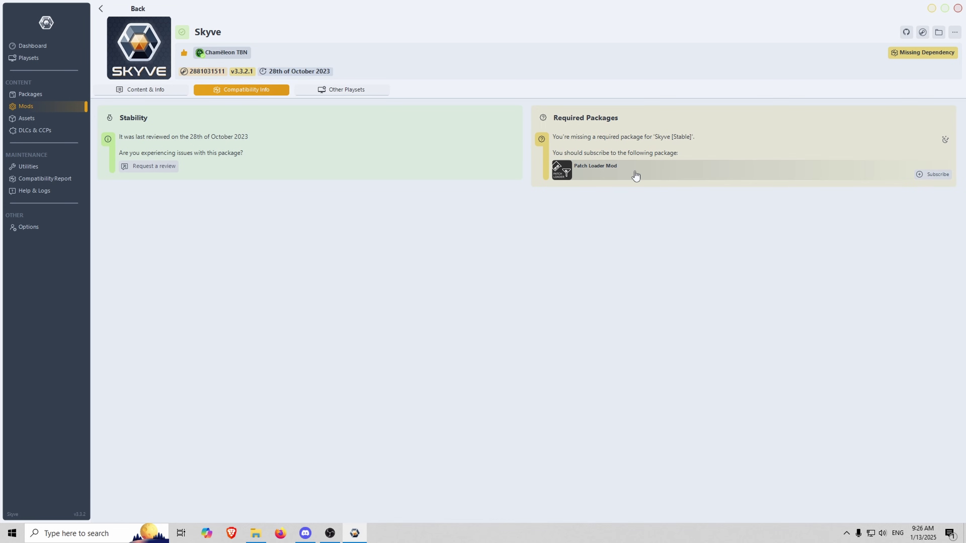
pyautogui.click(931, 173)
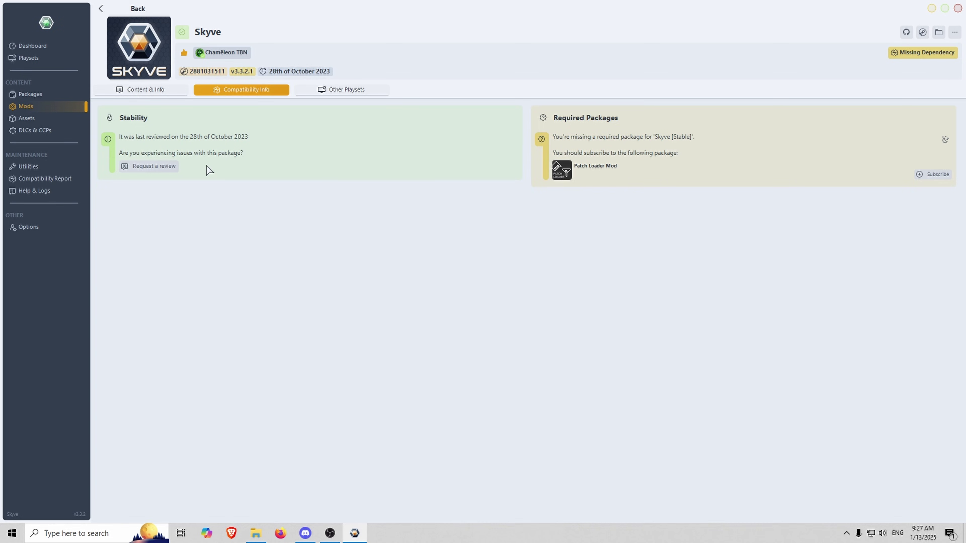
pyautogui.click(153, 165)
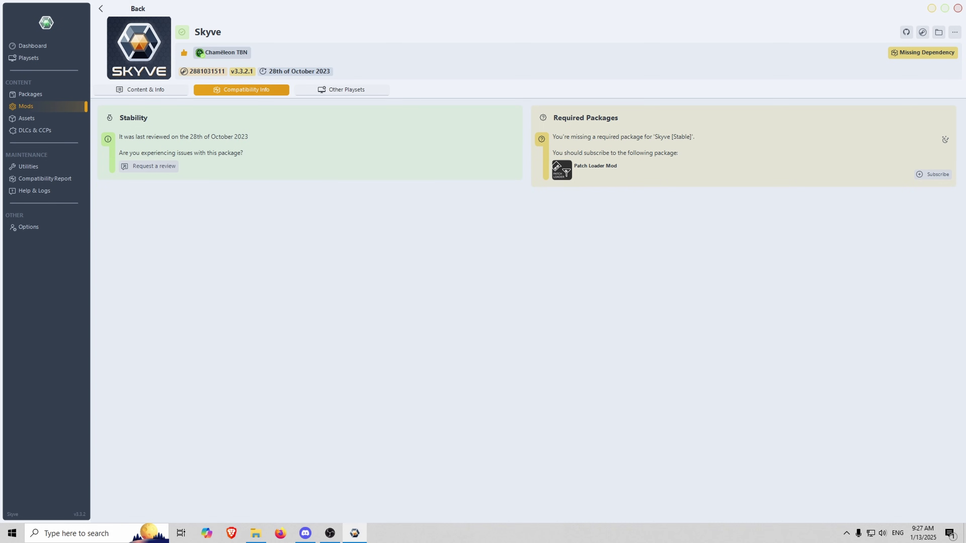
# - Switch Theme Mixer 2 to its successor Theme Mixer 2.5 and open the successor's package details
pyautogui.click(33, 108)
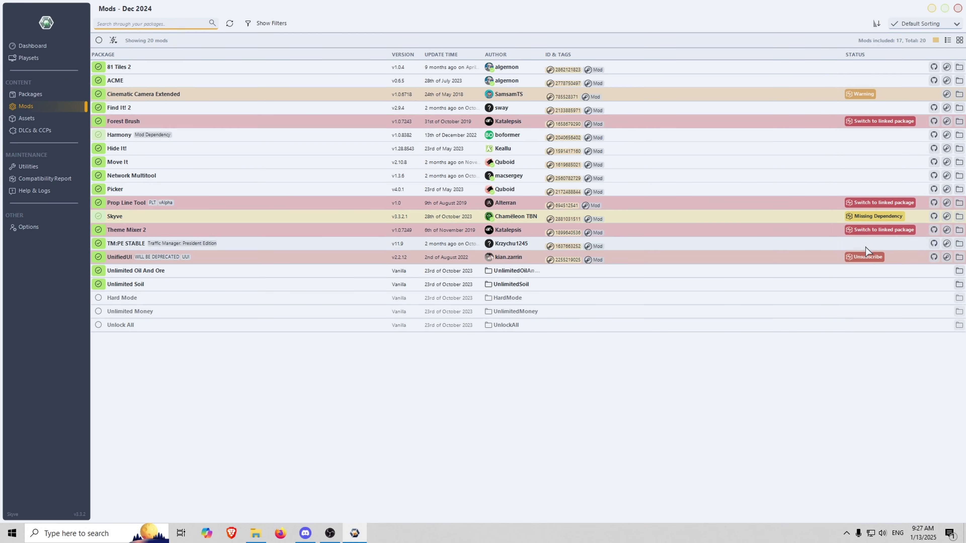
pyautogui.click(873, 231)
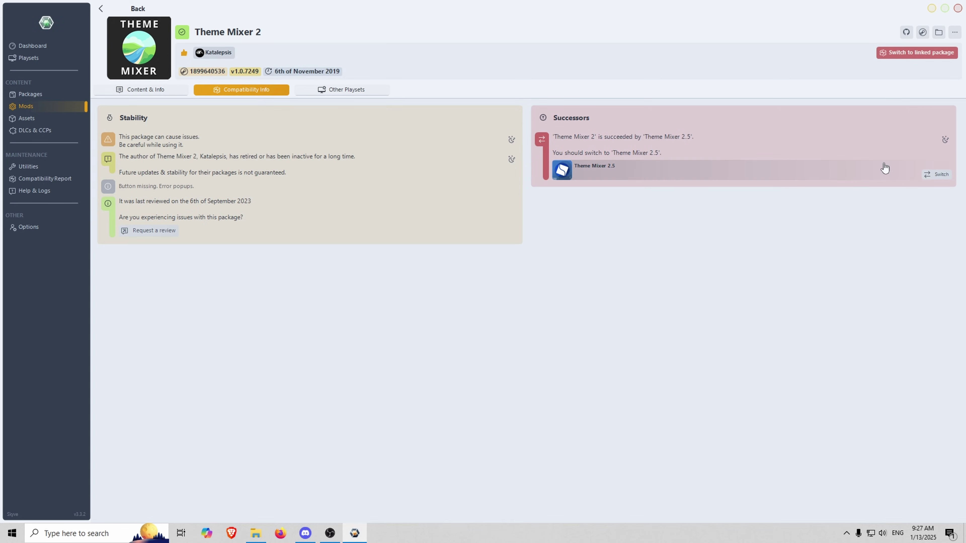
pyautogui.click(939, 175)
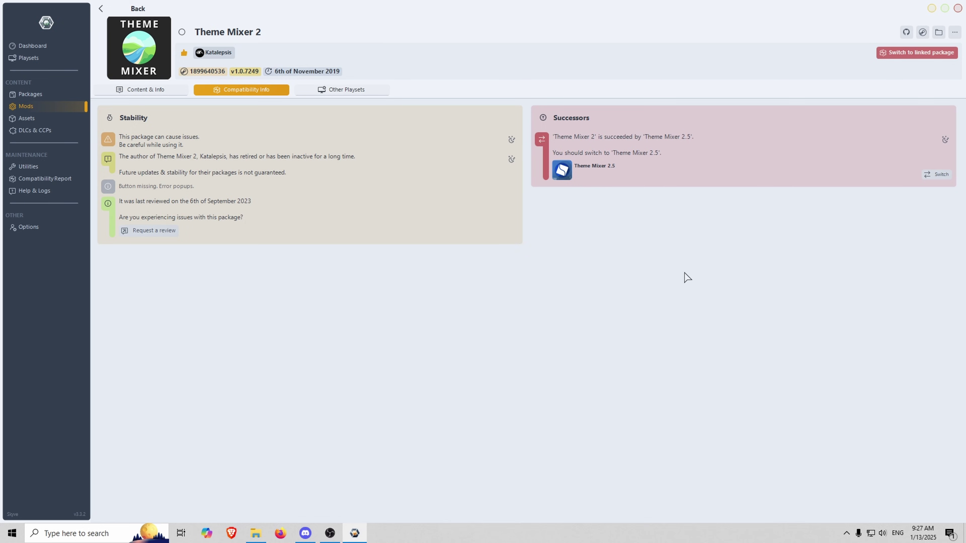
pyautogui.click(595, 174)
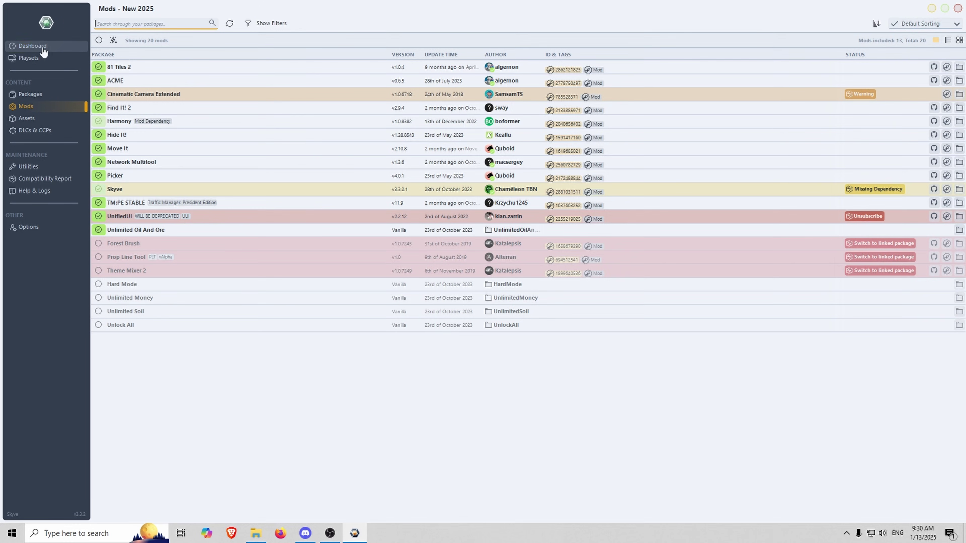
# - Launch Cities: Skylines from the Skyve dashboard and open the mods list in the game's Content Manager
pyautogui.click(33, 46)
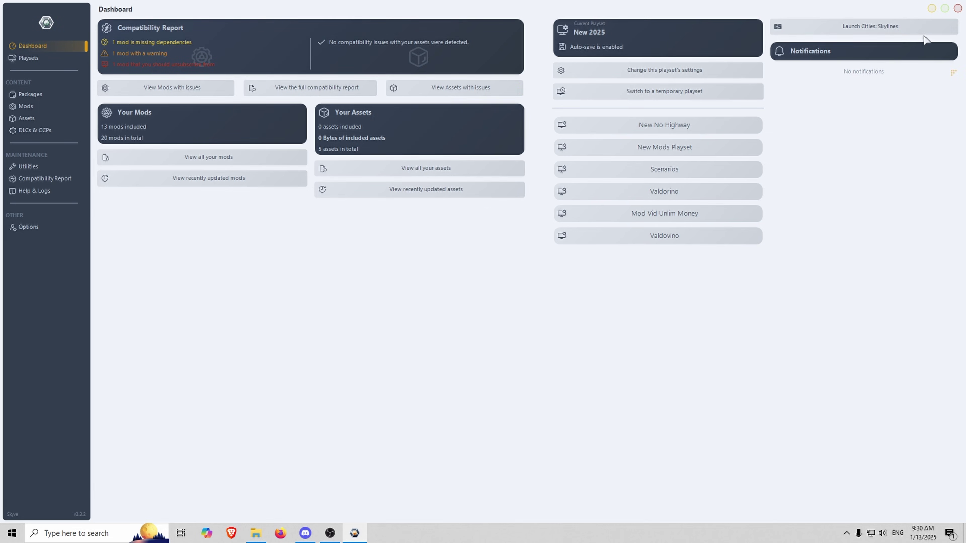
pyautogui.click(859, 30)
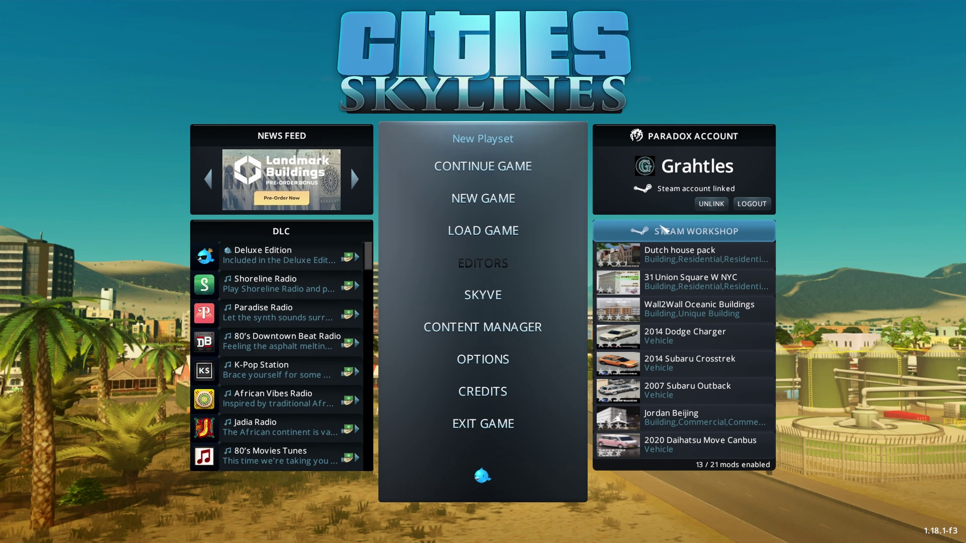
pyautogui.click(535, 329)
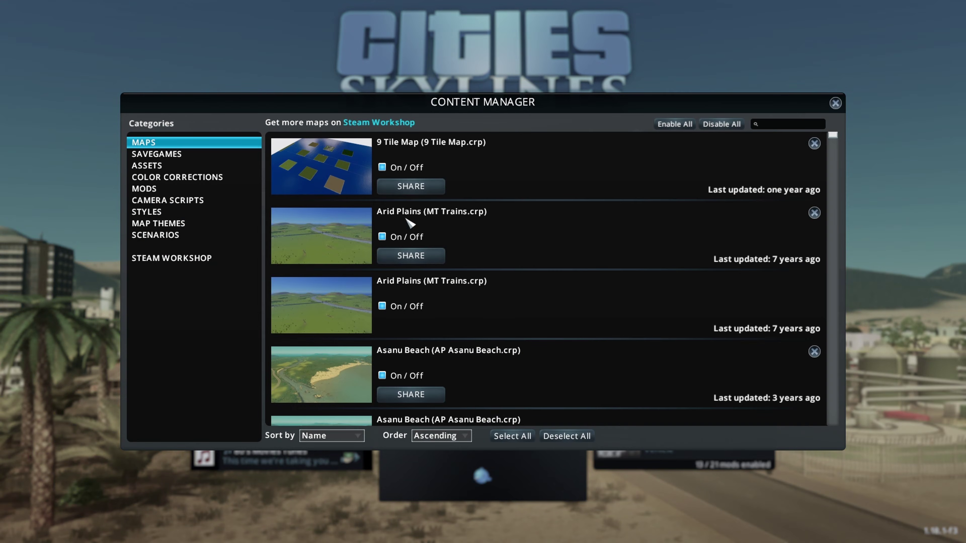
pyautogui.click(176, 192)
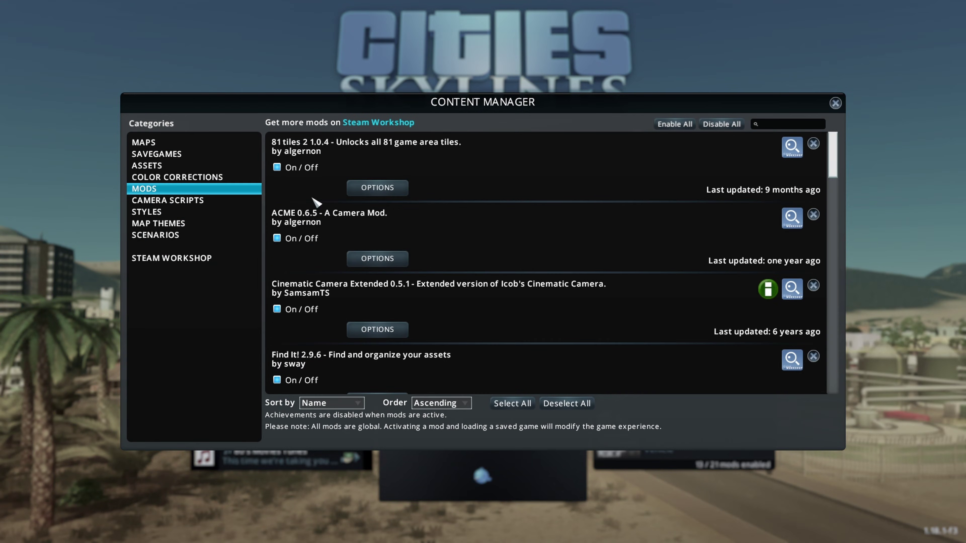
# - Enable Forest Brush, Prop Line Tool and Theme Mixer 2 in the mods list and close the Content Manager
pyautogui.scroll(-1, 326, 338)
pyautogui.scroll(-2, 326, 338)
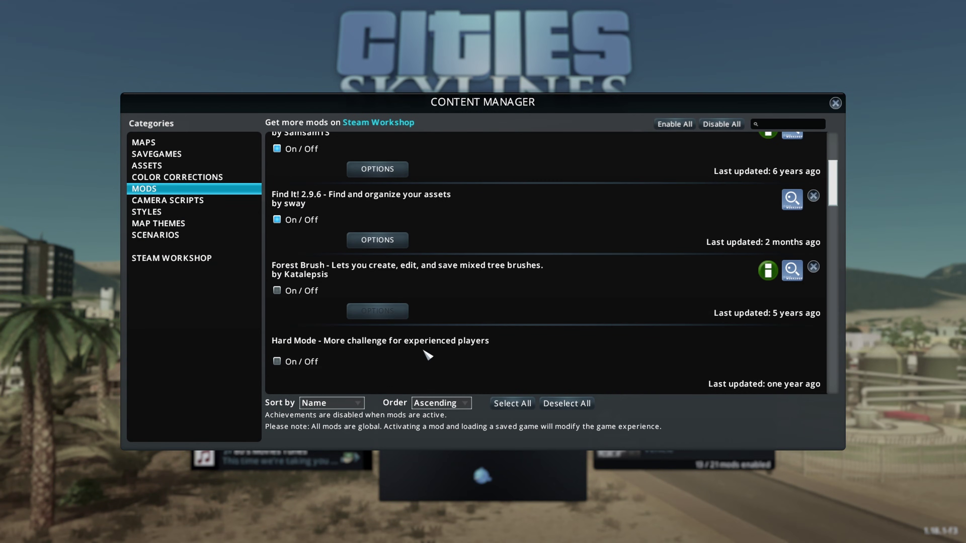
pyautogui.scroll(-1, 529, 335)
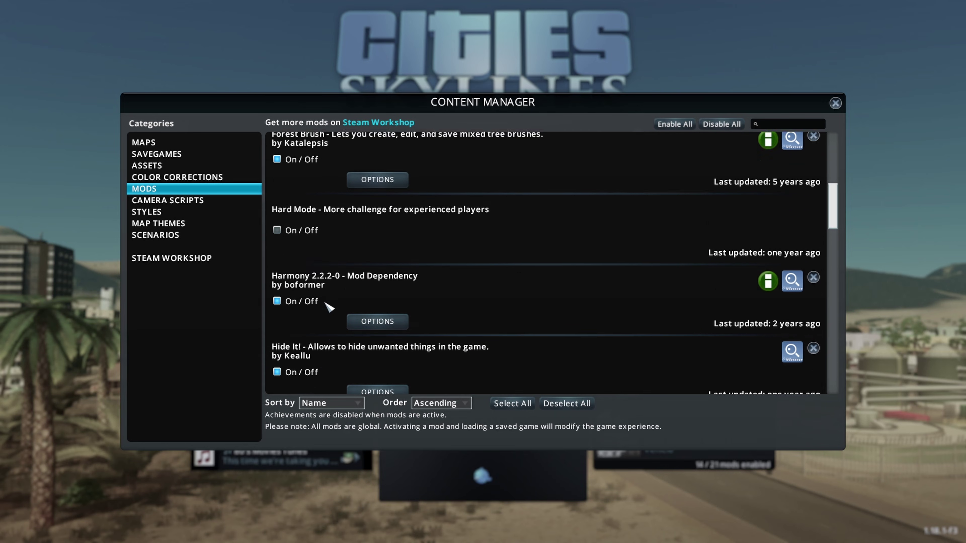
pyautogui.scroll(-8, 327, 304)
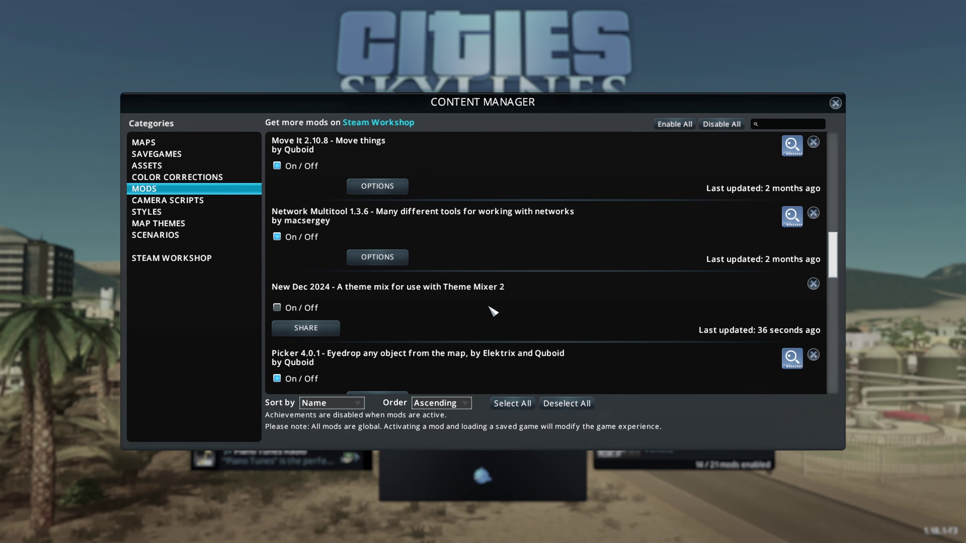
pyautogui.scroll(-5, 490, 309)
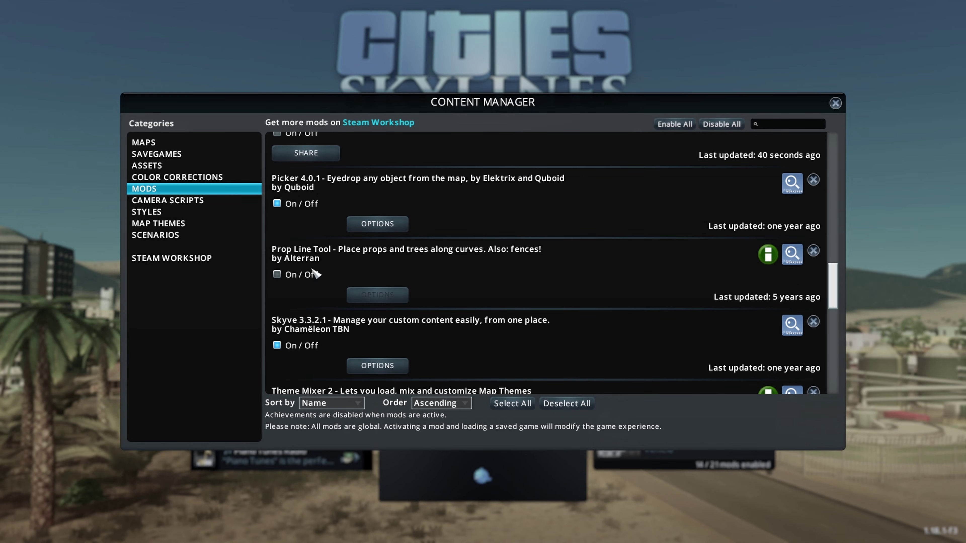
pyautogui.scroll(-5, 570, 323)
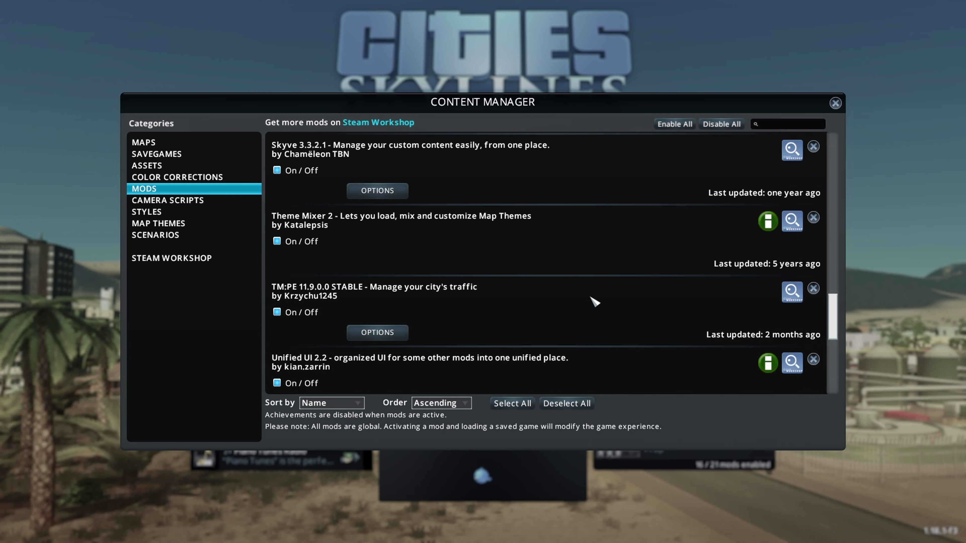
pyautogui.scroll(-10, 594, 301)
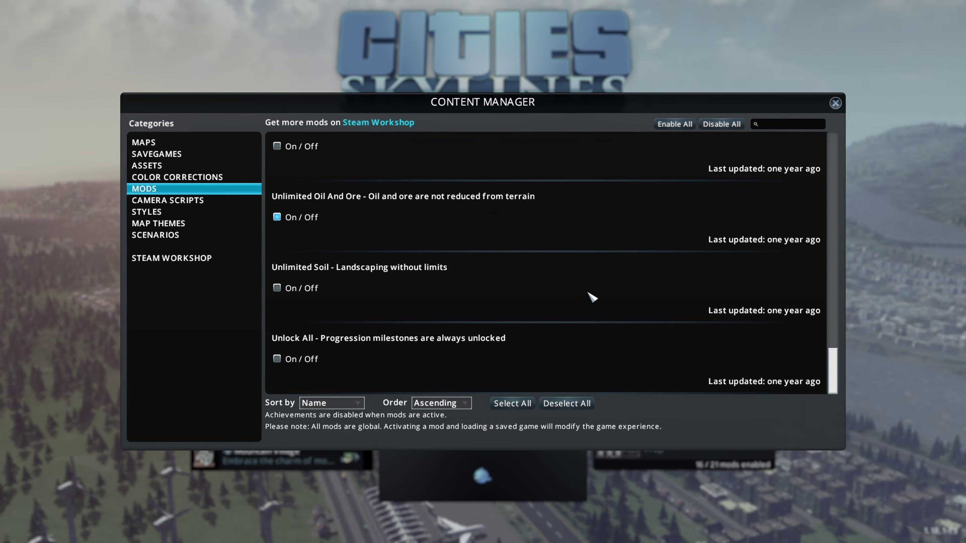
pyautogui.scroll(7, 587, 296)
pyautogui.press('Escape')
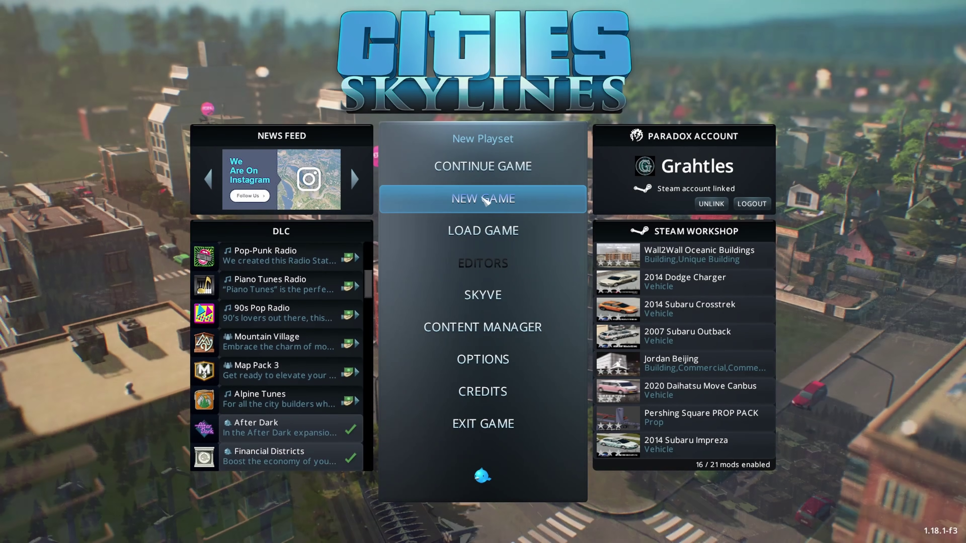
# - Examine the mod settings of 81 Tiles 2, Harmony, Move It and Find It! in the game options
pyautogui.click(487, 204)
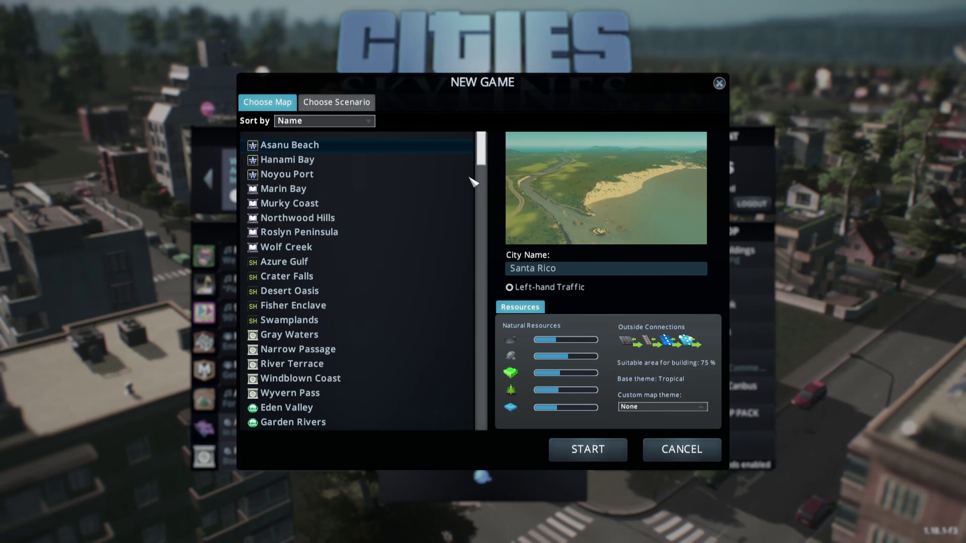
pyautogui.click(699, 449)
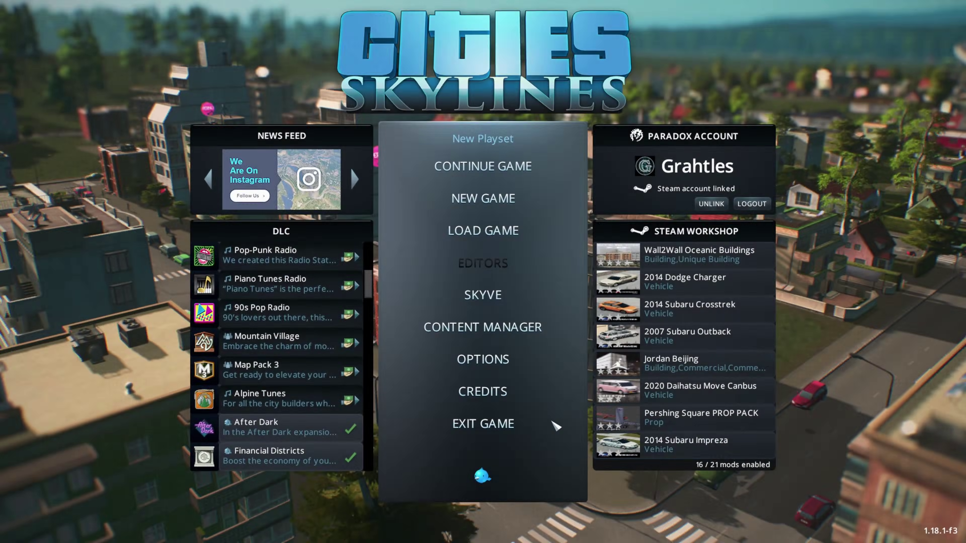
pyautogui.click(507, 360)
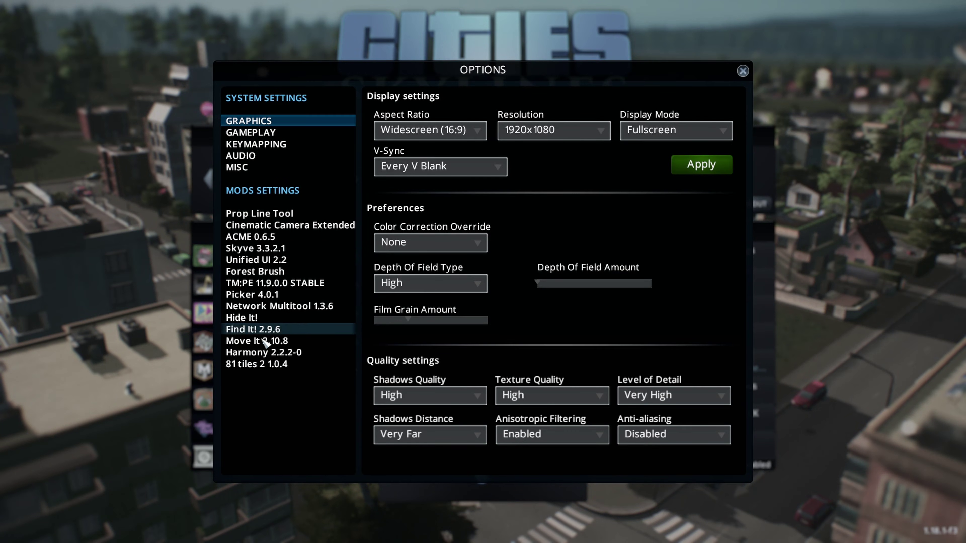
pyautogui.click(263, 364)
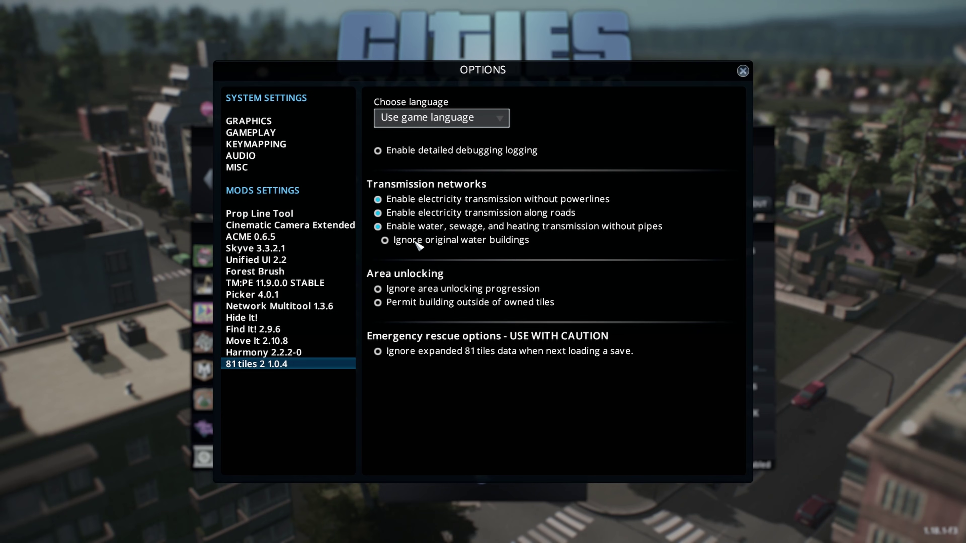
pyautogui.click(279, 353)
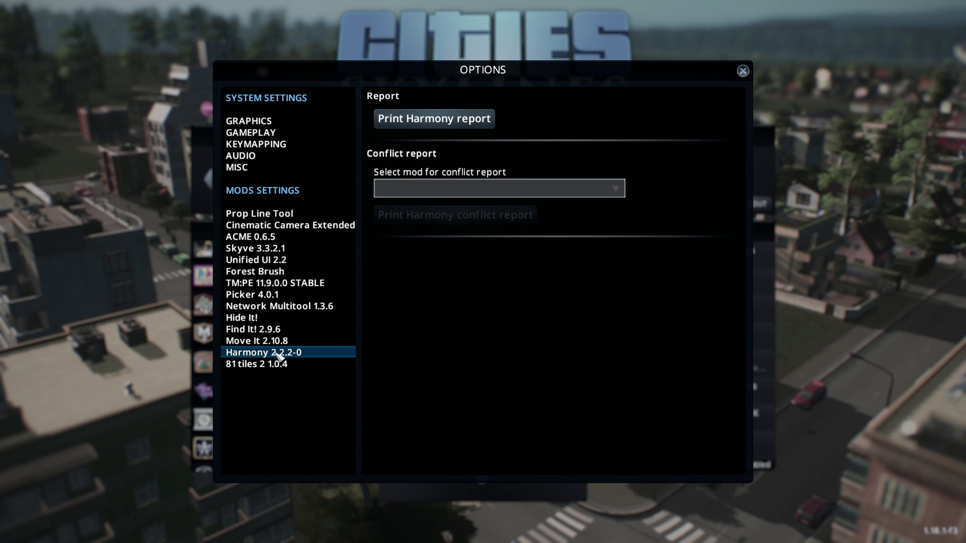
pyautogui.click(269, 342)
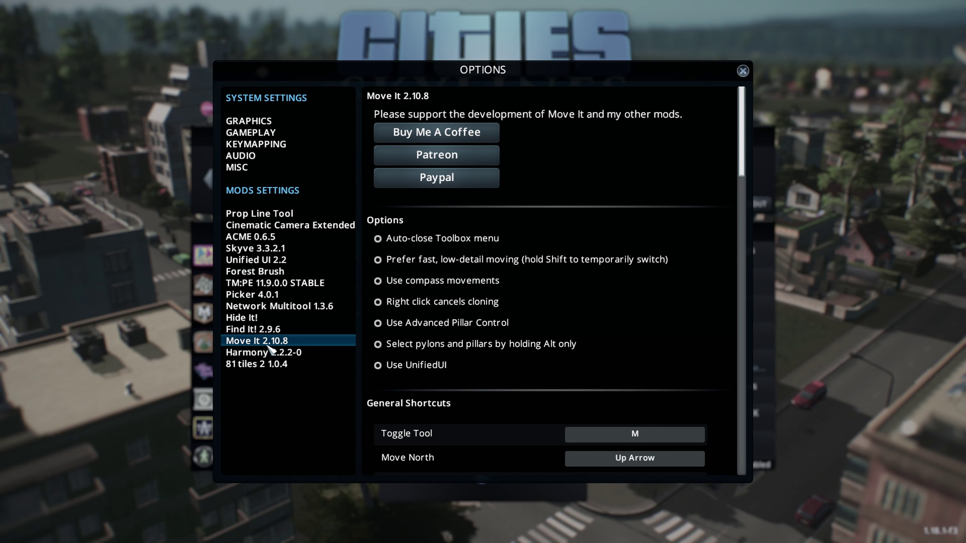
pyautogui.click(258, 329)
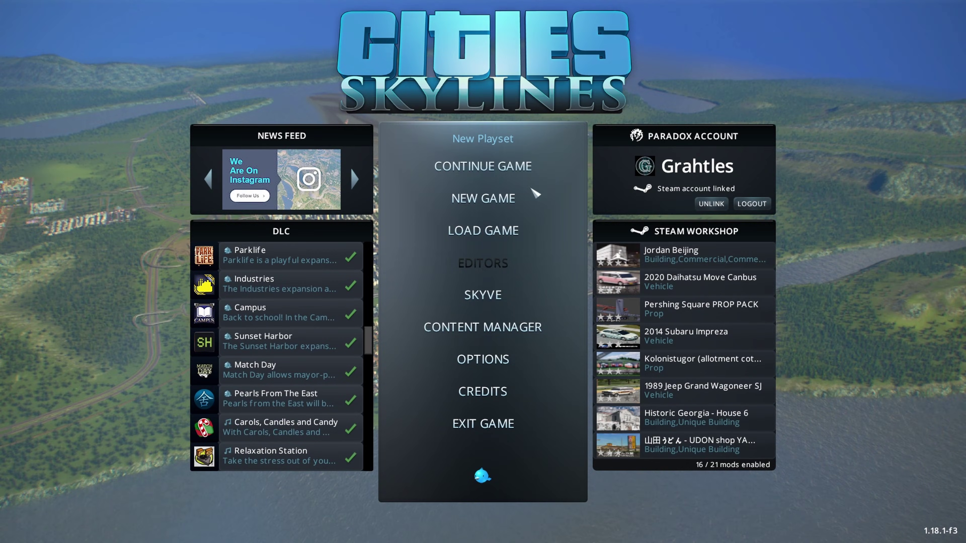
# - Start a new game for the city Westfield and dismiss the welcome message
pyautogui.click(517, 200)
pyautogui.scroll(-5, 351, 187)
pyautogui.scroll(-10, 347, 195)
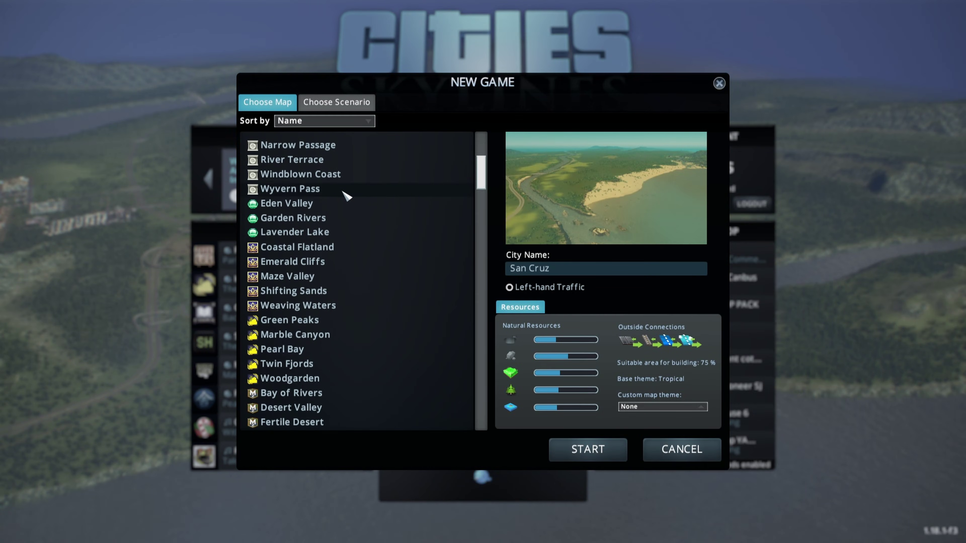
pyautogui.scroll(13, 349, 194)
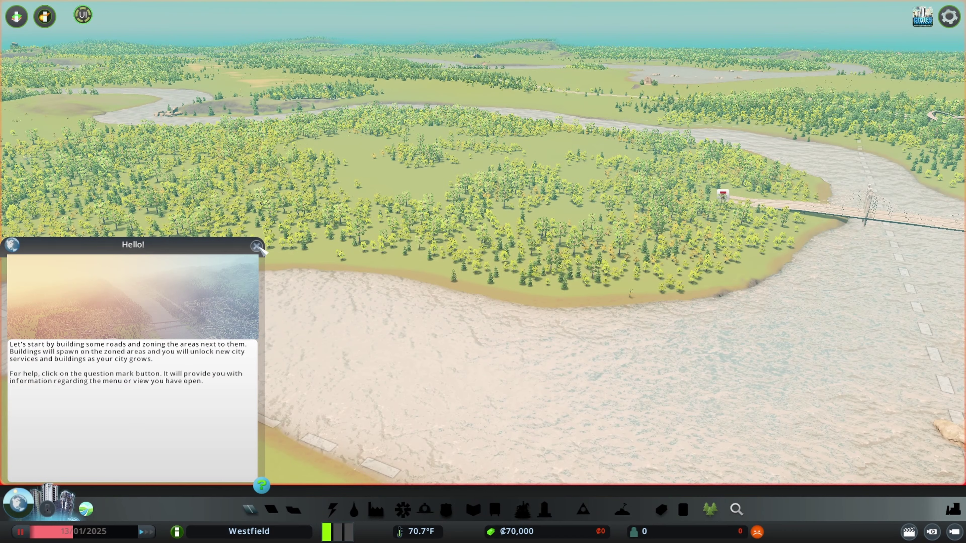
pyautogui.click(257, 246)
# - Try out the available map themes in Theme Mixer 2 and apply CO's Temperate Theme to the city
pyautogui.click(86, 509)
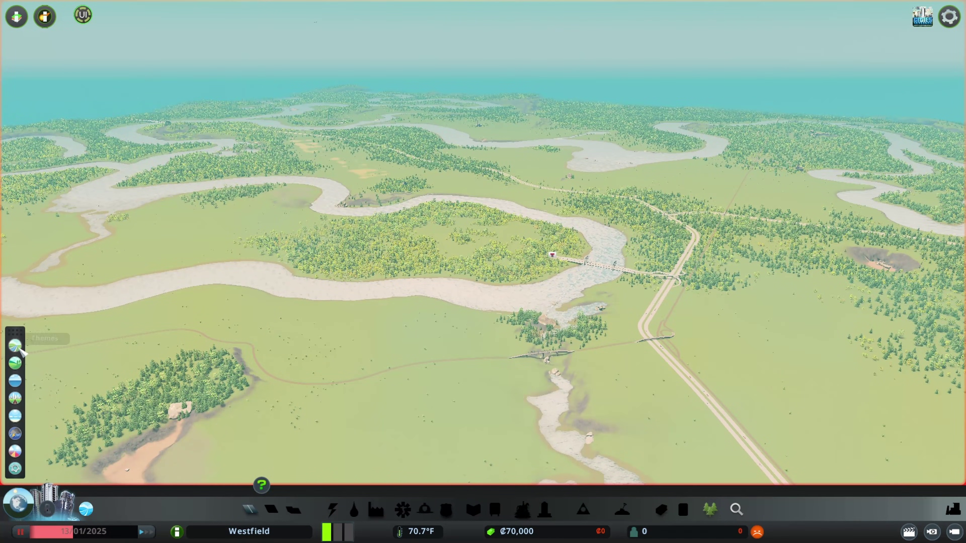
pyautogui.click(22, 348)
pyautogui.click(161, 343)
pyautogui.click(213, 395)
pyautogui.click(155, 413)
pyautogui.click(155, 445)
pyautogui.click(165, 409)
pyautogui.click(166, 384)
pyautogui.click(156, 419)
pyautogui.click(190, 339)
pyautogui.click(195, 382)
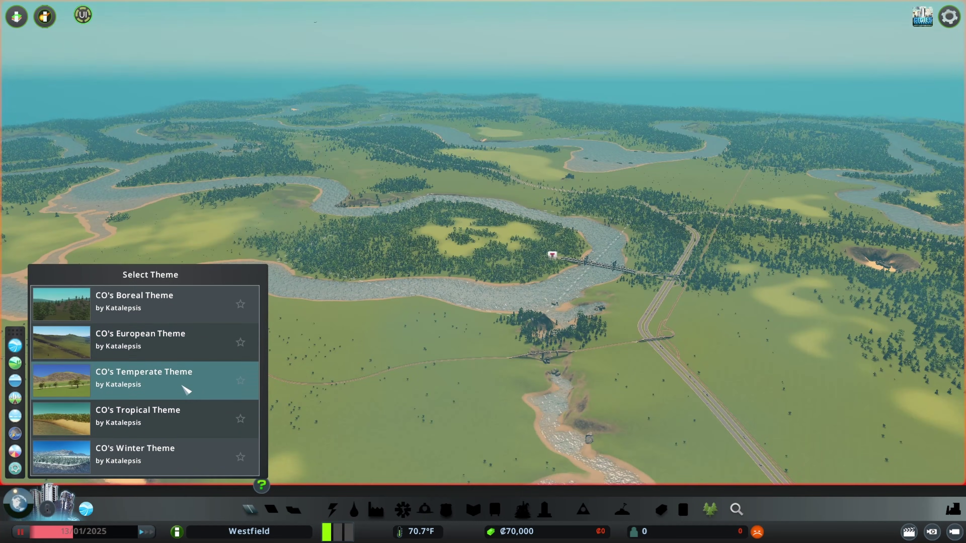
# - Examine the terrain and water settings in Theme Mixer 2 and close the mixer
pyautogui.click(16, 365)
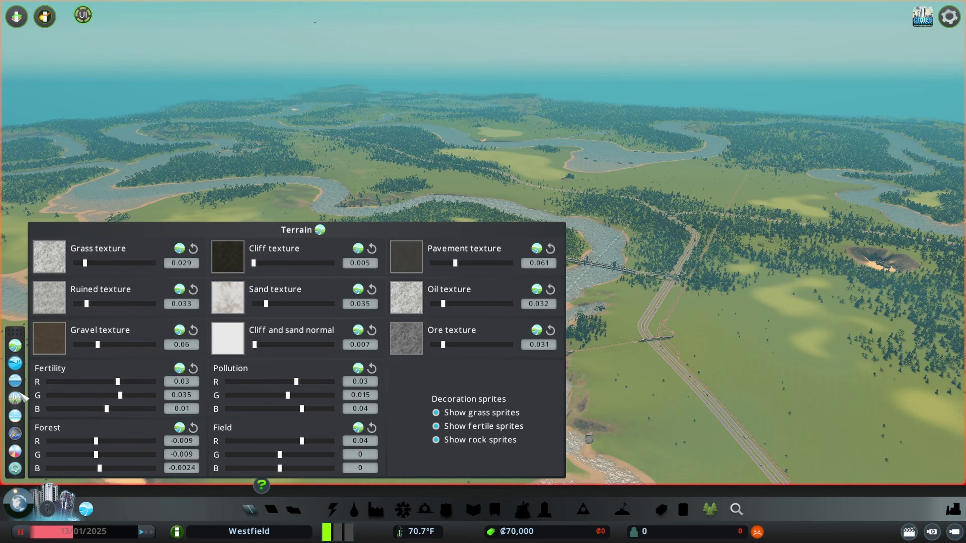
pyautogui.click(15, 381)
pyautogui.click(86, 509)
# - Unlock the central 25 tile area in the 81 Tiles 2 mod settings and return to the city
pyautogui.moveTo(396, 273); pyautogui.dragTo(555, 312)
pyautogui.click(948, 16)
pyautogui.click(483, 295)
pyautogui.click(257, 364)
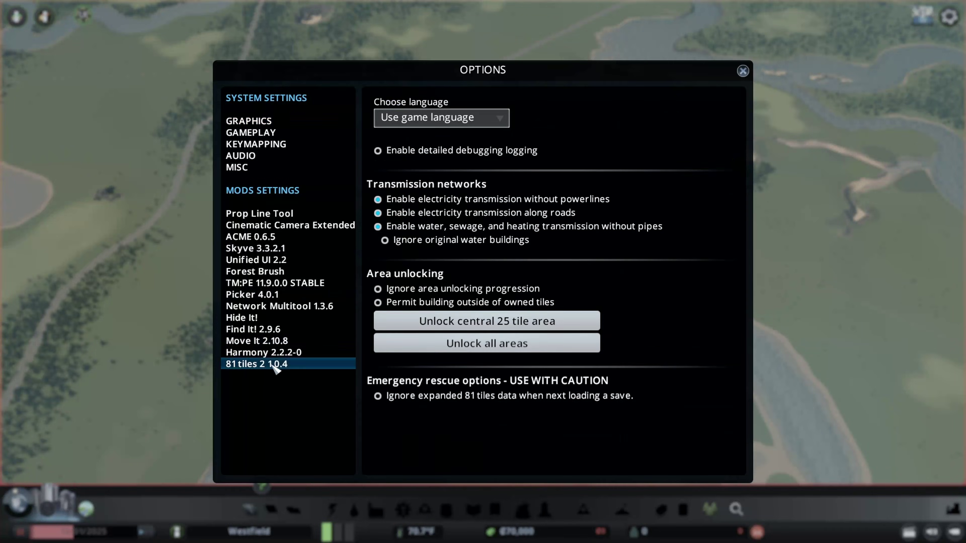
pyautogui.click(545, 322)
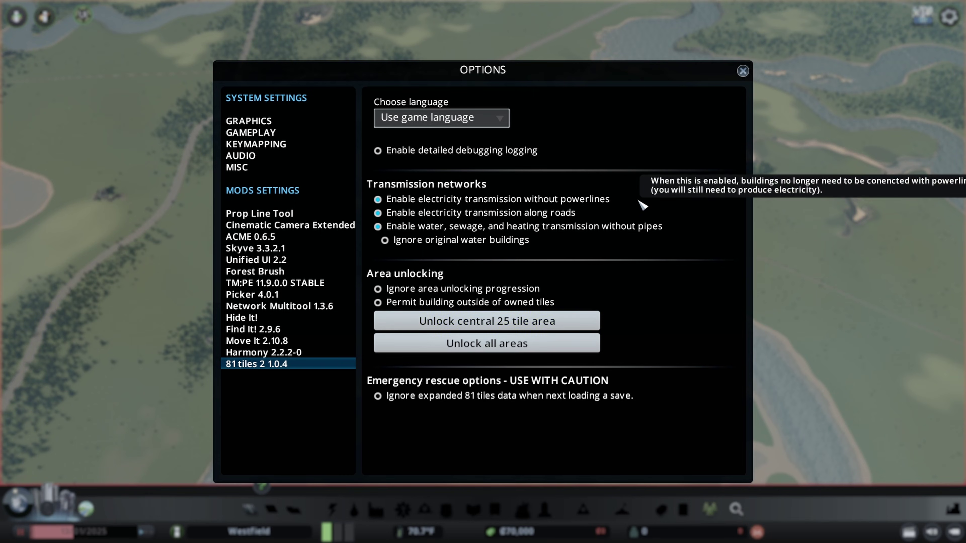
pyautogui.press('Escape')
pyautogui.press('Escape')
# - Build a very short road segment in the woods just beyond the two highway ends
pyautogui.scroll(-15, 494, 263)
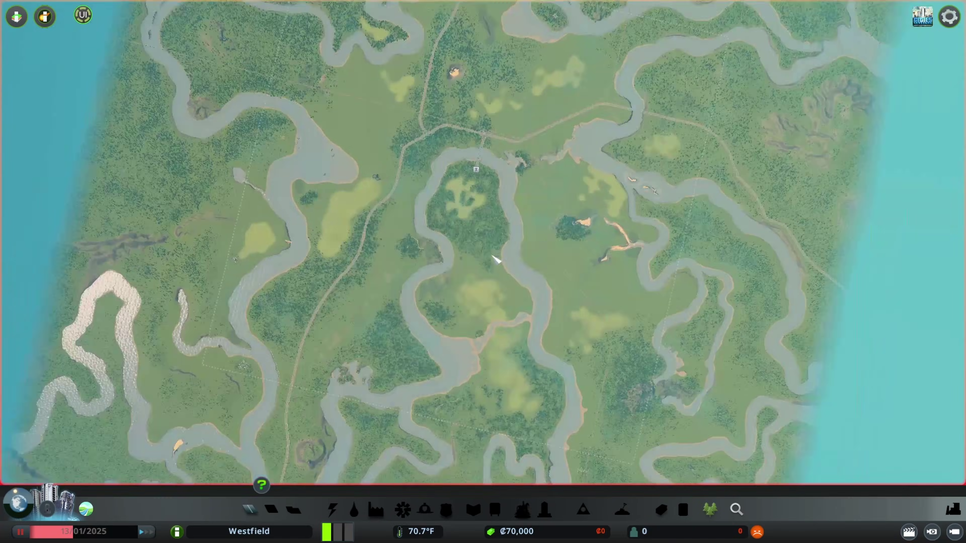
pyautogui.scroll(10, 496, 260)
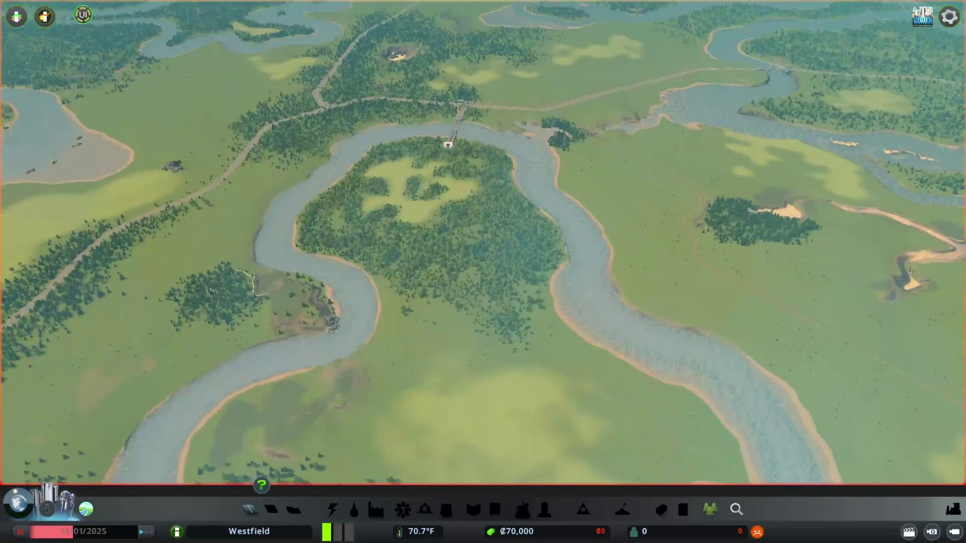
pyautogui.scroll(10, 497, 259)
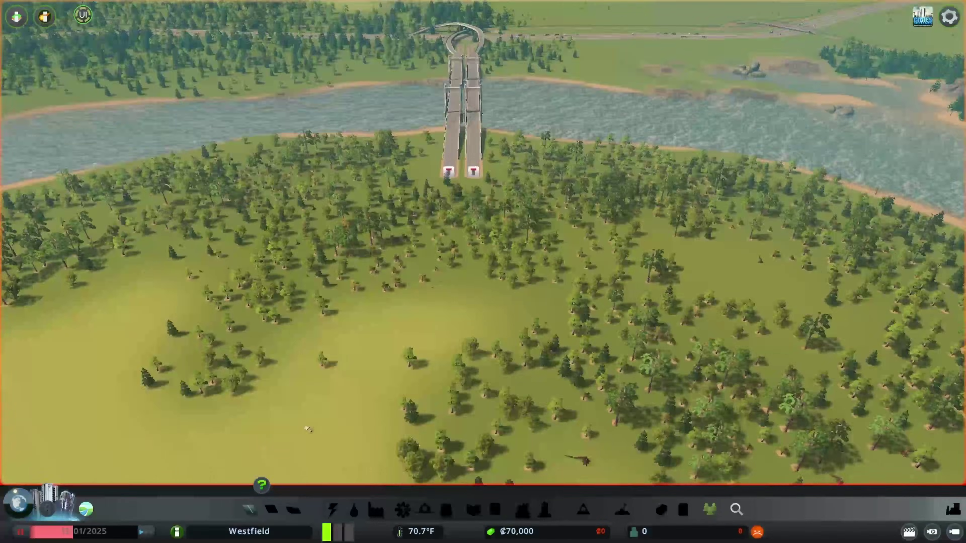
pyautogui.press('w')
pyautogui.moveTo(306, 427); pyautogui.dragTo(420, 384)
pyautogui.press('r')
pyautogui.click(456, 392)
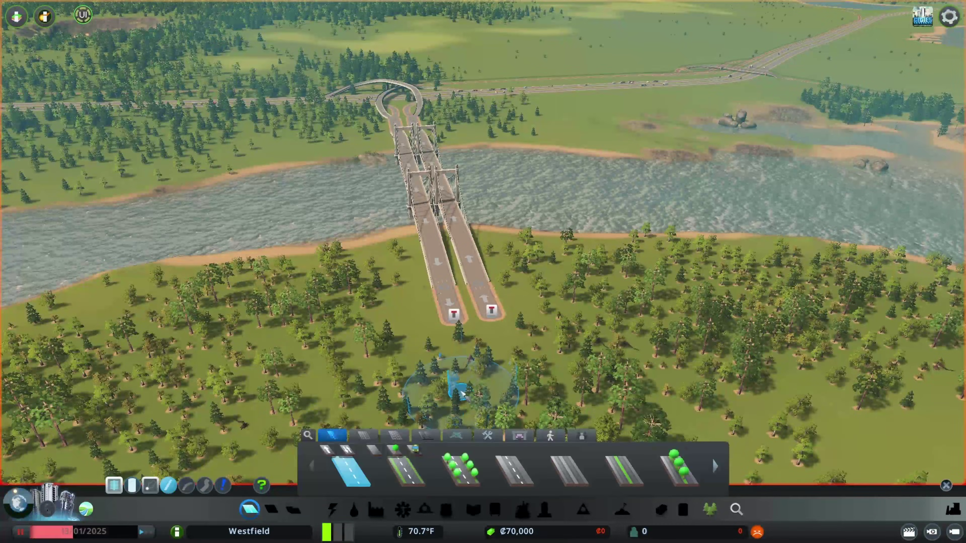
pyautogui.click(477, 395)
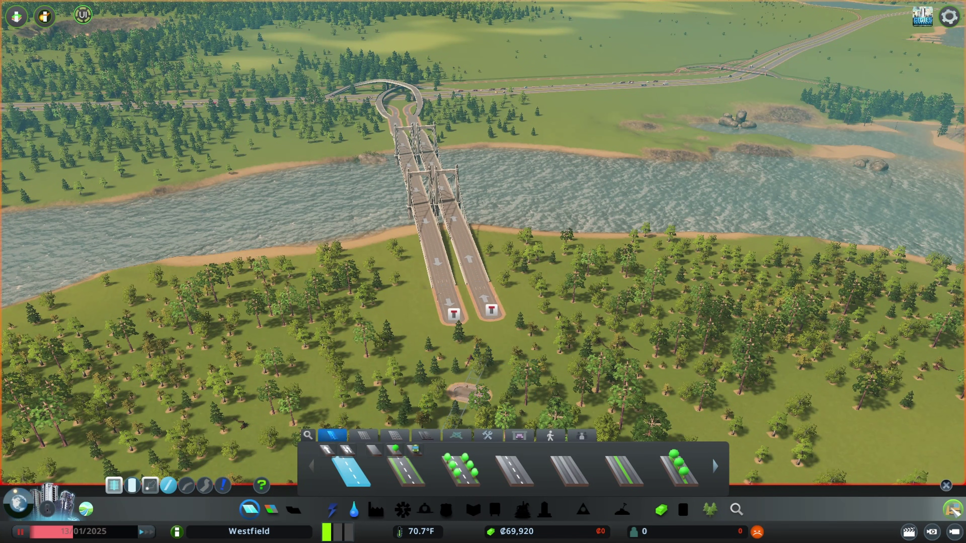
# - Bulldoze the short road segment near the highway ends
pyautogui.click(947, 509)
pyautogui.click(467, 392)
pyautogui.press('Escape')
# - Show the UnifiedUI mod toolbar and open the Forest Brush tool in the city
pyautogui.press('e')
pyautogui.press('s')
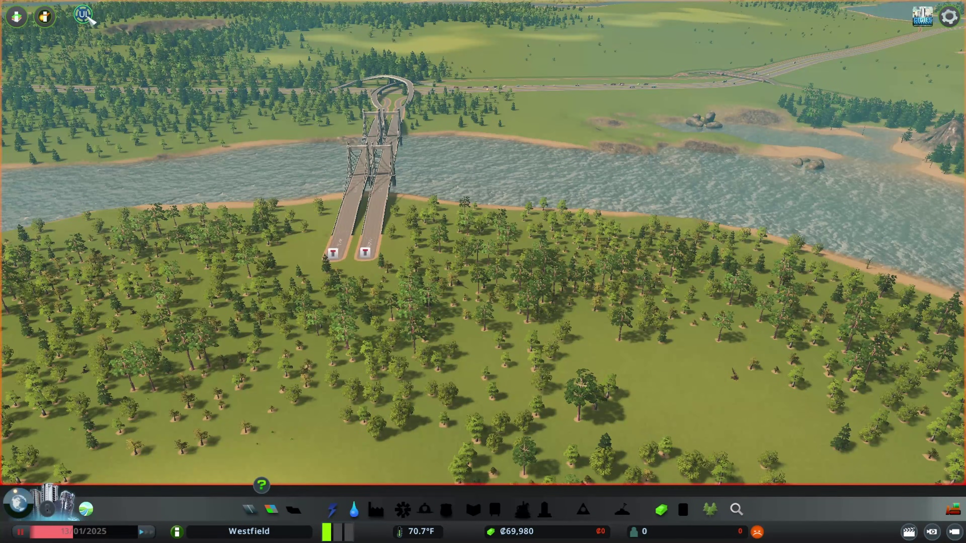
pyautogui.click(84, 16)
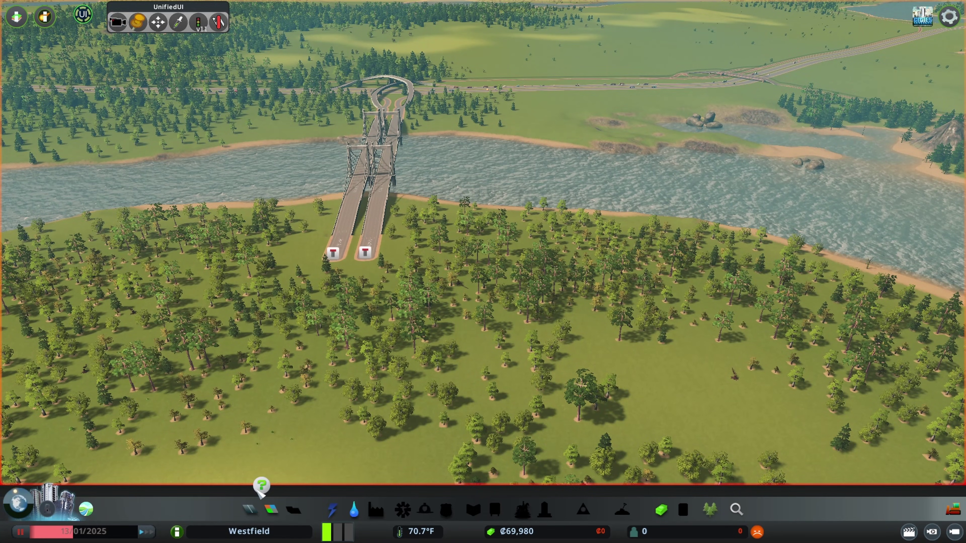
pyautogui.click(710, 510)
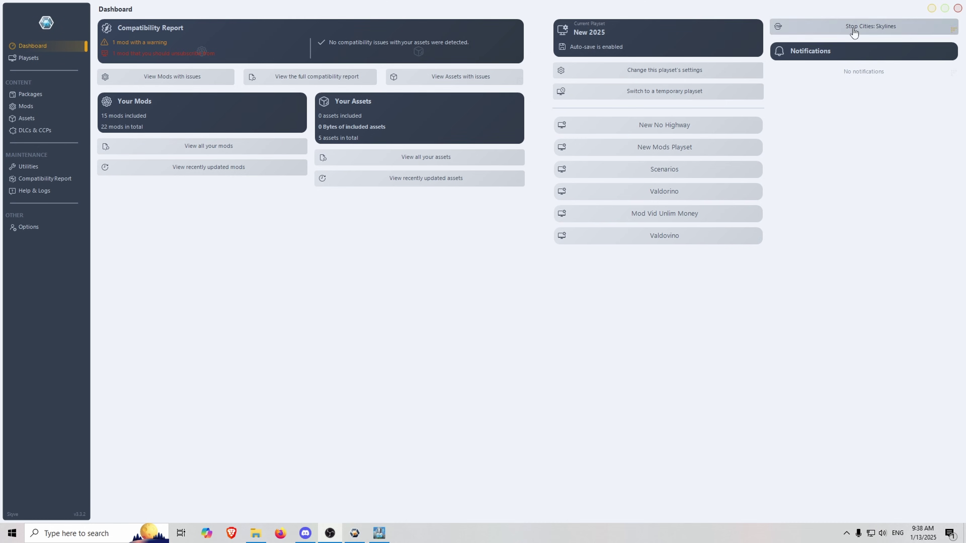
# - Switch to Skyve and stop Cities: Skylines
pyautogui.click(855, 31)
# - Include Forest Brush in the current Skyve playset and open its compatibility info
pyautogui.click(26, 106)
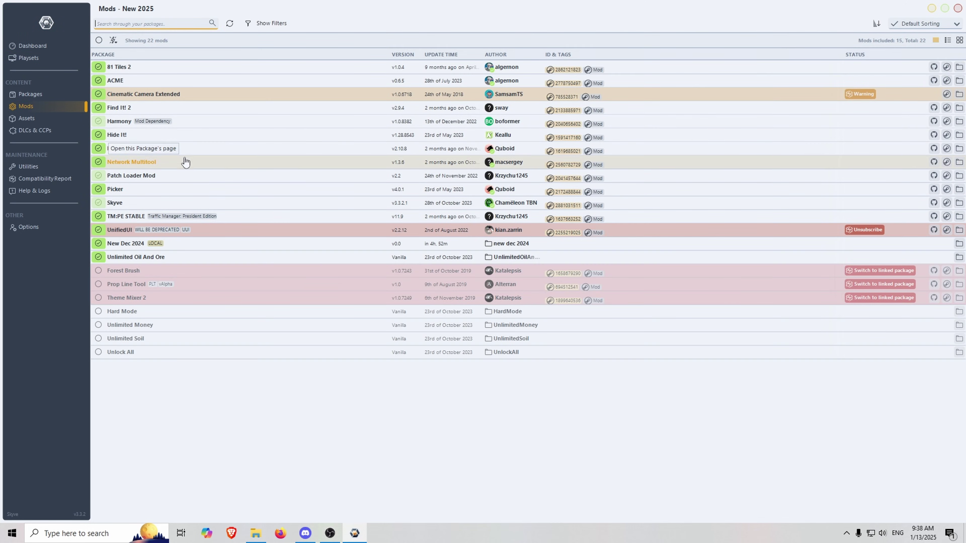
pyautogui.click(98, 270)
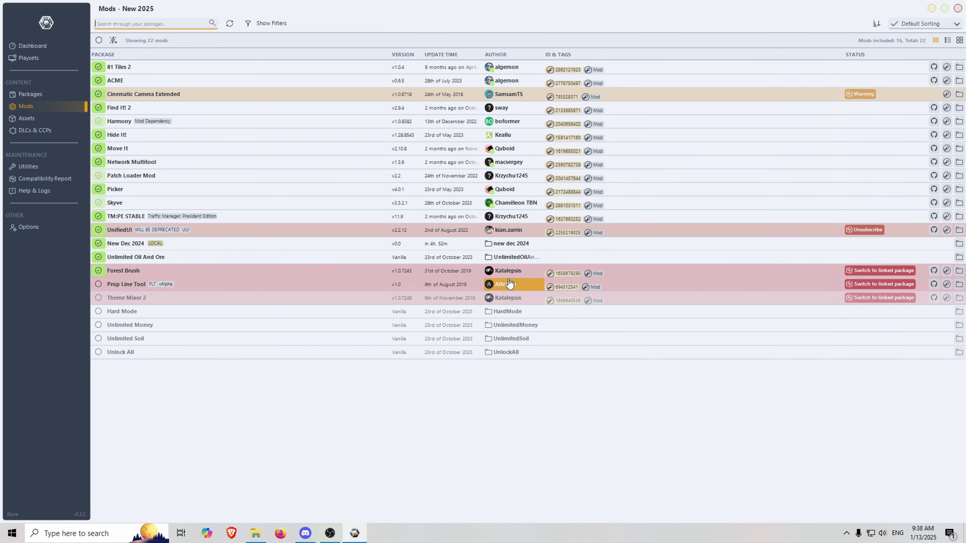
pyautogui.click(895, 270)
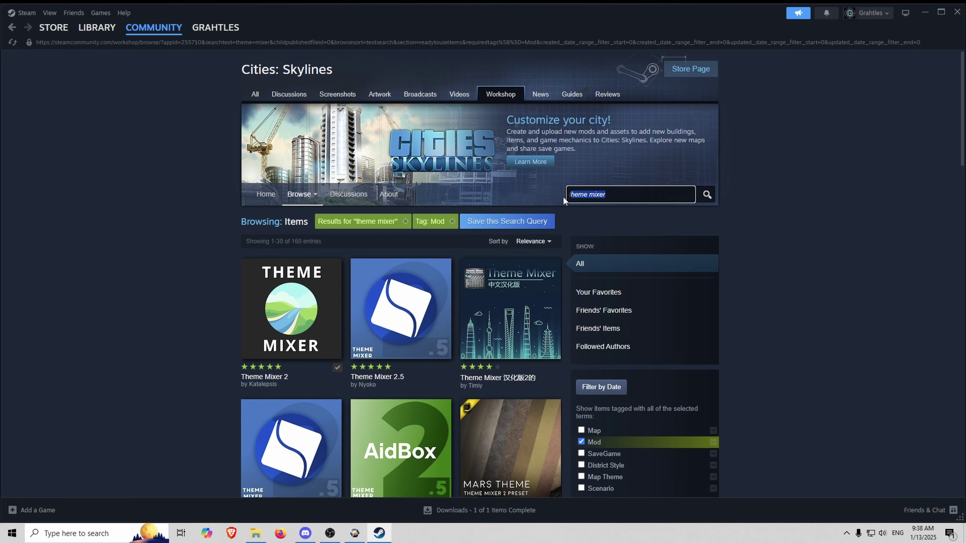
# - Search the Steam Workshop for "forest brush", unsubscribe from Forest Brush v1.3 and subscribe to Forest Brush Revisited v1.4.11
pyautogui.write('forest brush')
pyautogui.press('Return')
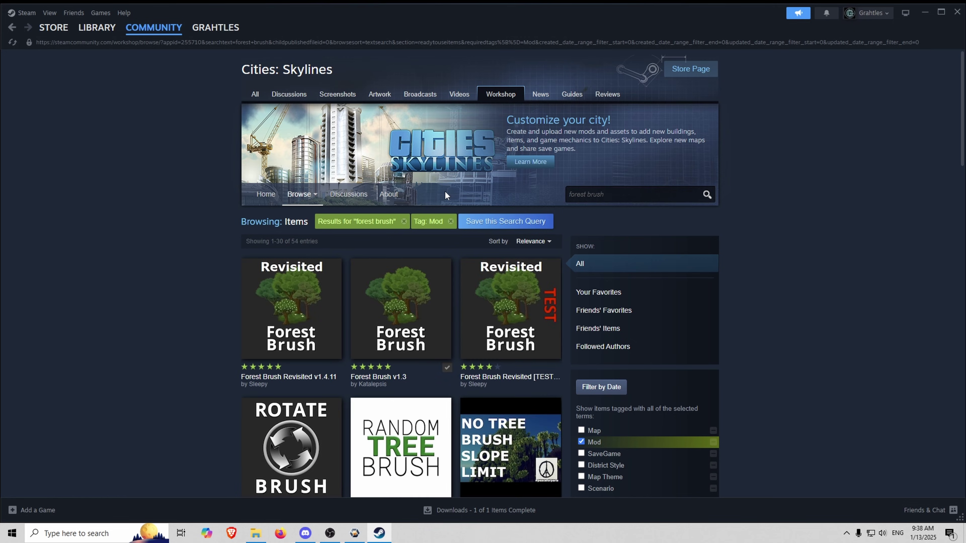
pyautogui.moveTo(375, 354)
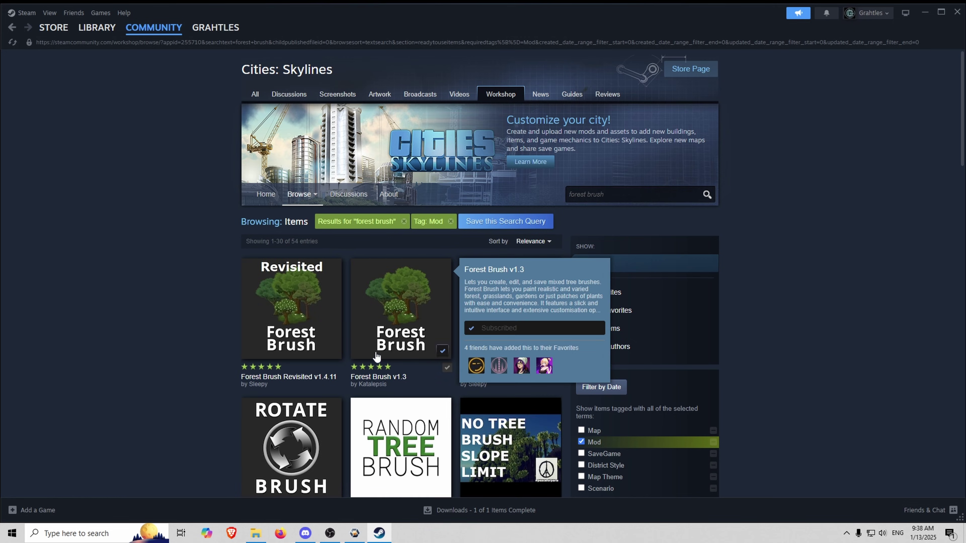
pyautogui.click(438, 350)
pyautogui.click(333, 351)
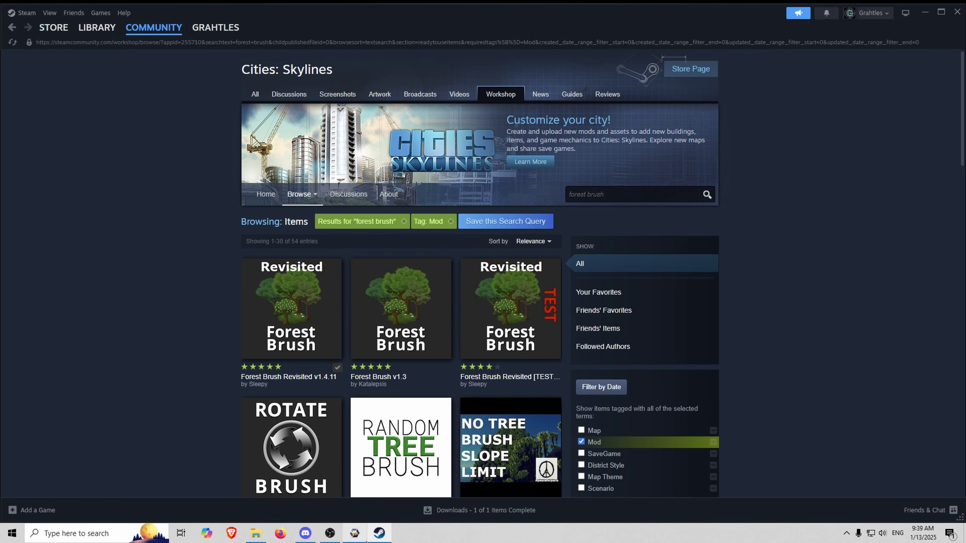
# - Switch back to Skyve and open the compatibility info of Prop Line Tool from the mods list
pyautogui.click(355, 533)
pyautogui.click(46, 107)
pyautogui.click(849, 271)
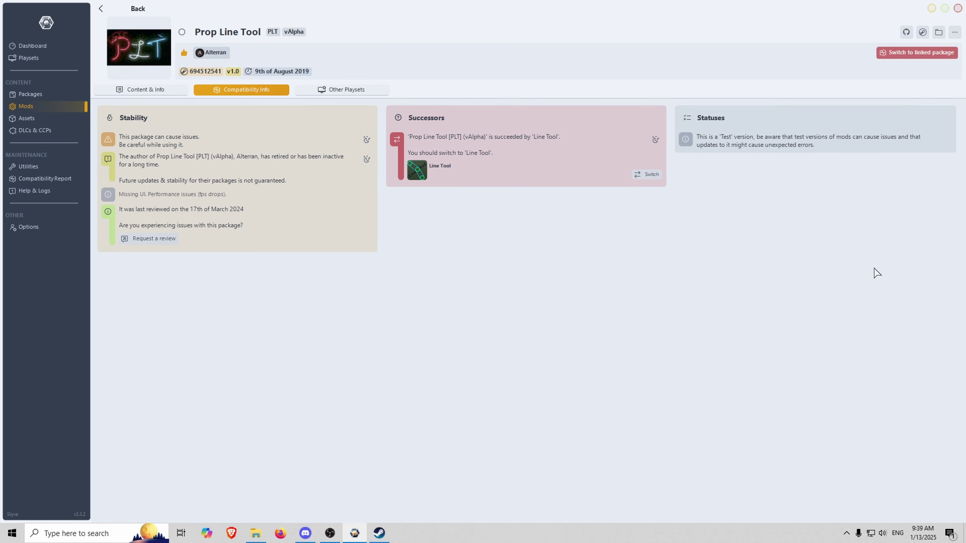
# - Search the Steam Workshop for "line tool" and replace Prop Line Tool [PLT] with a subscription to Line Tool 0.7.1
pyautogui.click(379, 533)
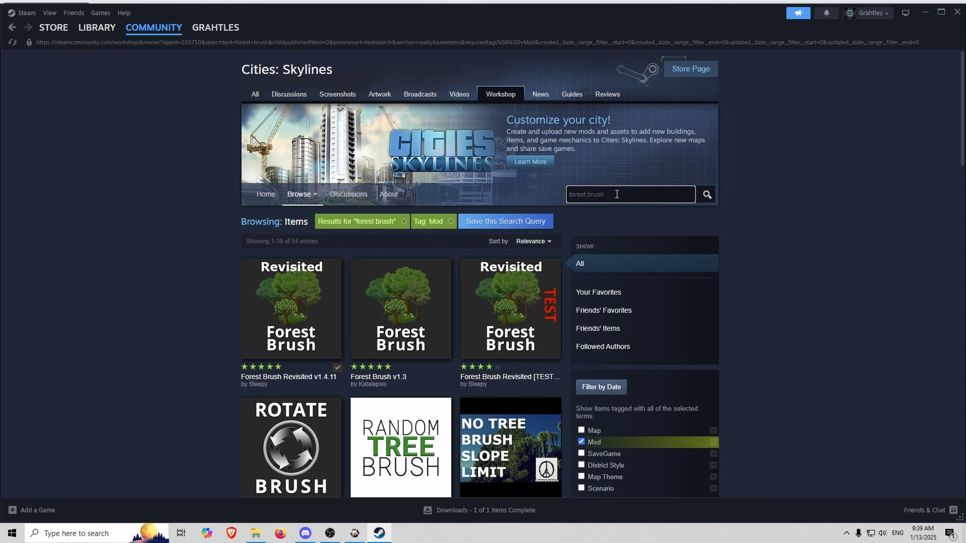
pyautogui.click(617, 193)
pyautogui.write('line tool')
pyautogui.press('Return')
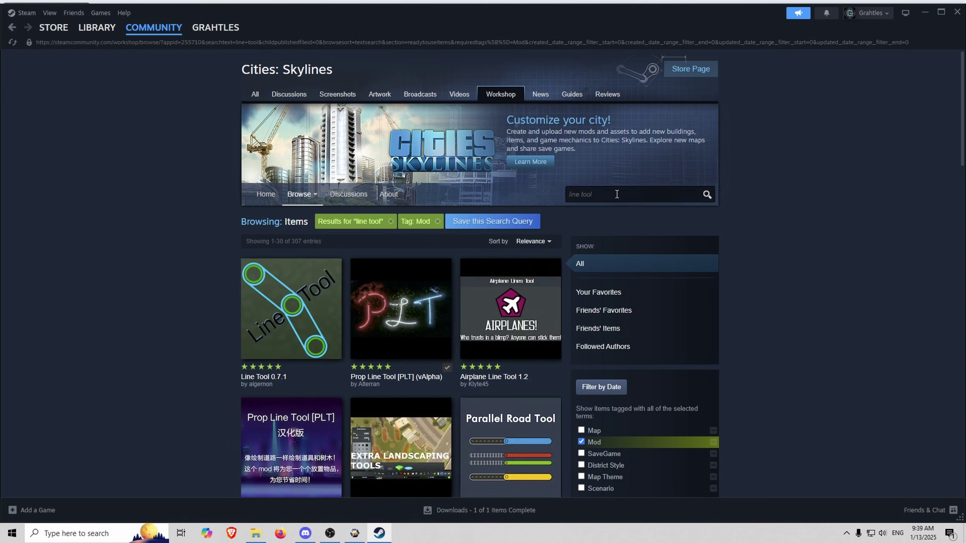
pyautogui.click(332, 353)
# - Switch to Skyve, include Theme Mixer 2 in the playset and open its compatibility info
pyautogui.click(354, 533)
pyautogui.click(45, 106)
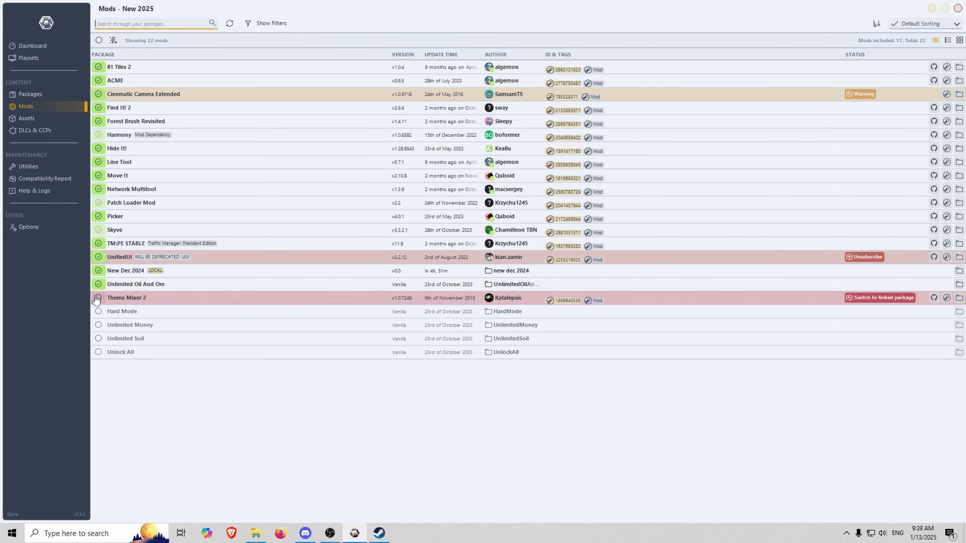
pyautogui.click(98, 297)
pyautogui.click(873, 299)
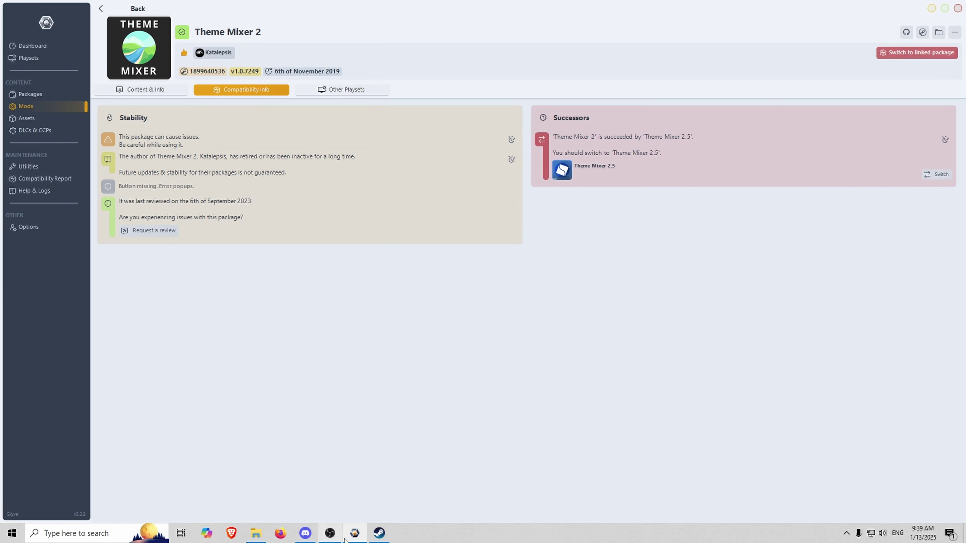
# - Search the Steam Workshop for "theme mixer" and replace Theme Mixer 2 with a subscription to Theme Mixer 2.5
pyautogui.click(379, 533)
pyautogui.write('theme mixer')
pyautogui.press('Return')
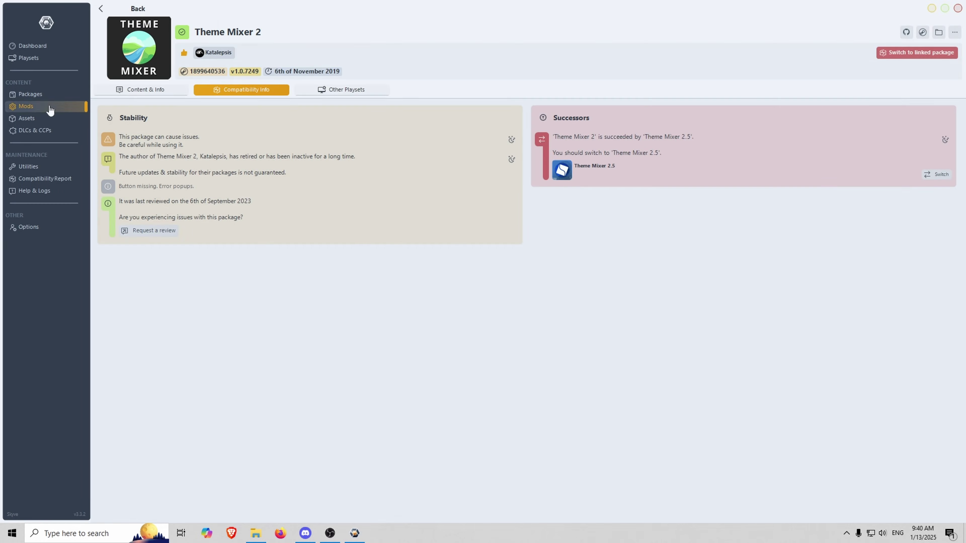
# - Include Theme Mixer 2.5 in the New 2025 playset in Skyve and save the playset
pyautogui.click(50, 109)
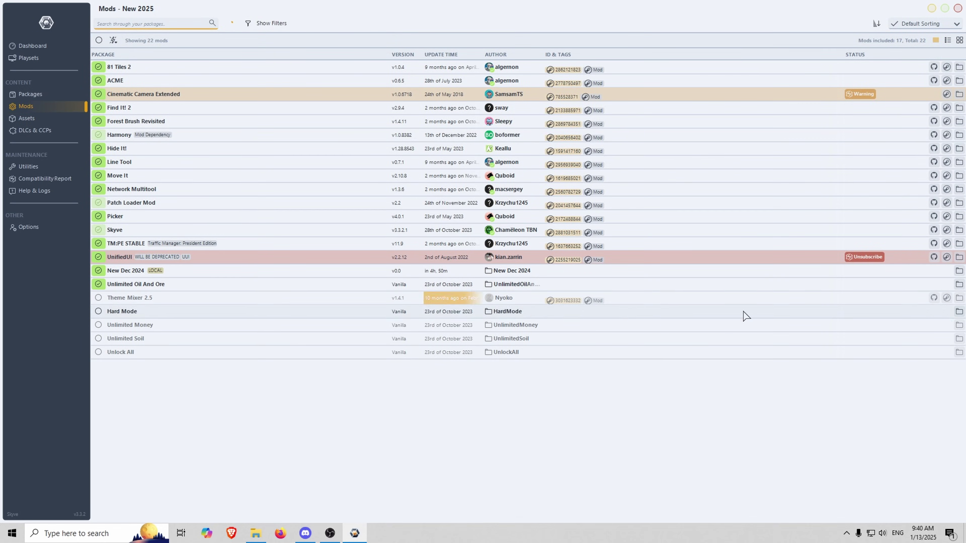
pyautogui.click(98, 298)
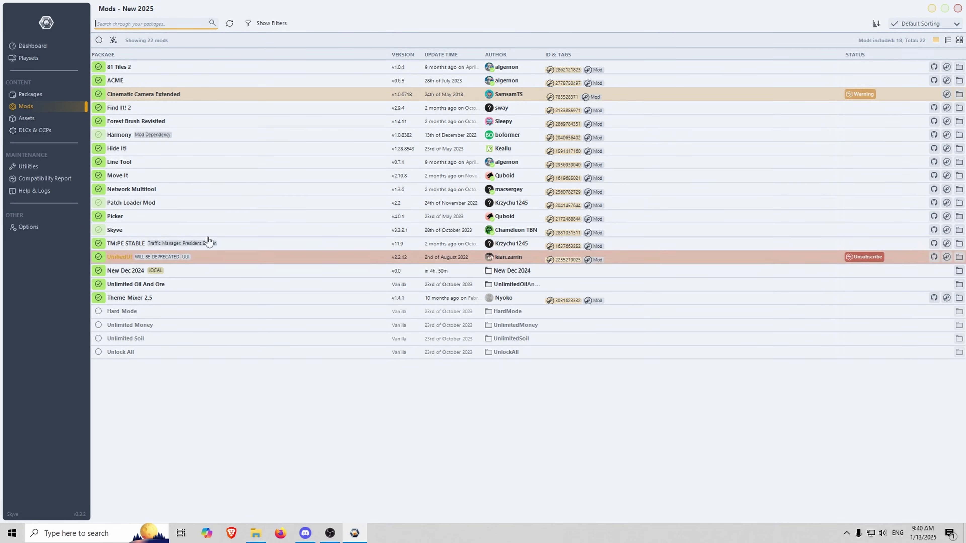
pyautogui.click(28, 58)
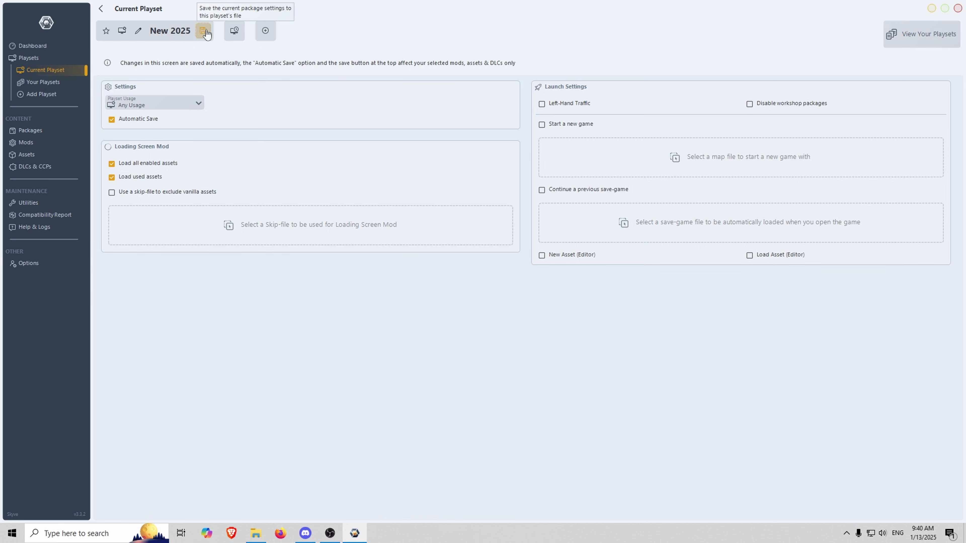
pyautogui.click(204, 33)
# - Launch Cities: Skylines from Skyve, then clear and close the debug output
pyautogui.click(31, 46)
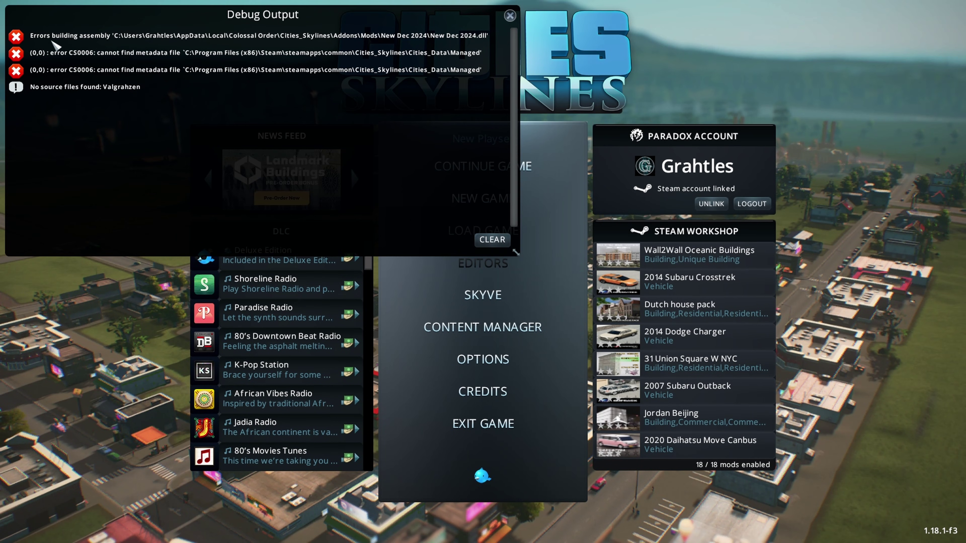
pyautogui.click(491, 239)
pyautogui.click(509, 15)
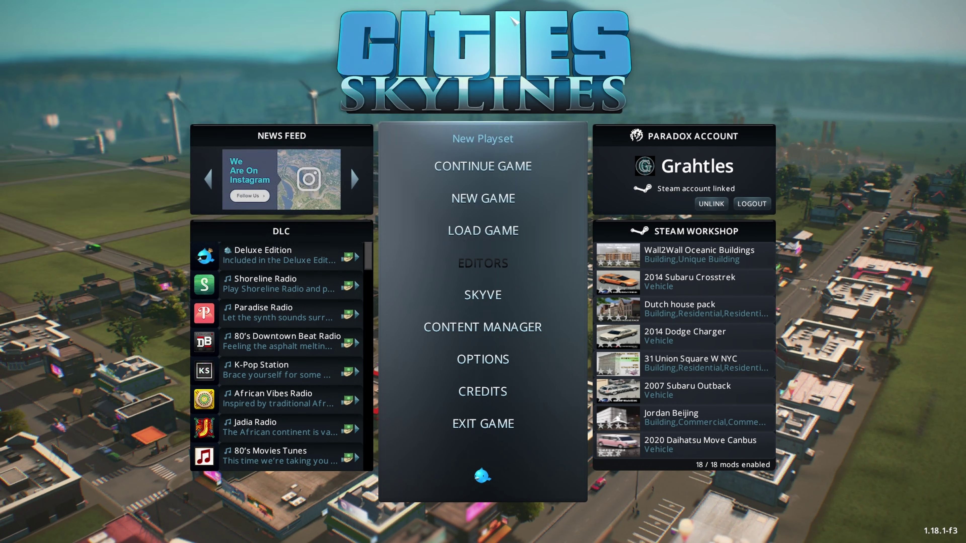
# - Review the enabled mods, maps and savegames in the Content Manager, then close it
pyautogui.click(482, 326)
pyautogui.scroll(-15, 521, 311)
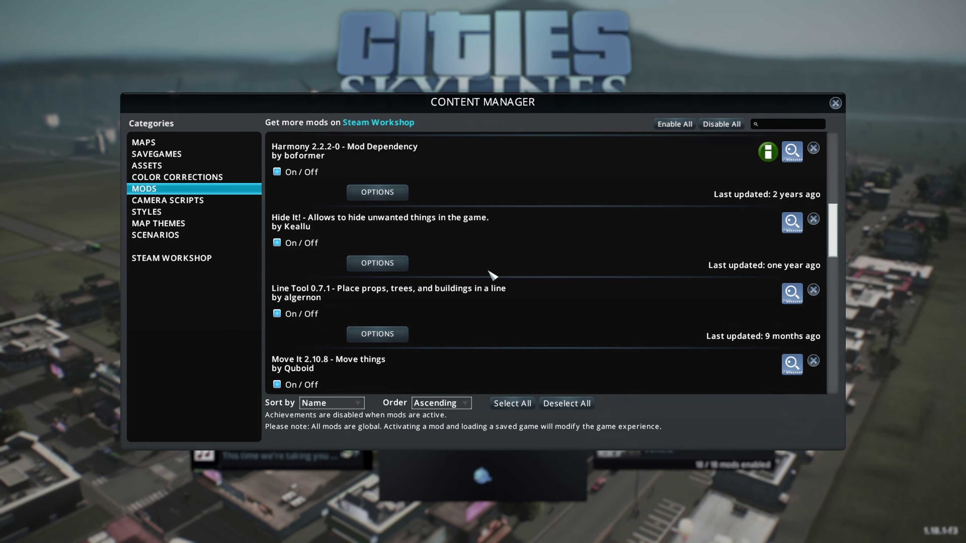
pyautogui.scroll(-6, 489, 272)
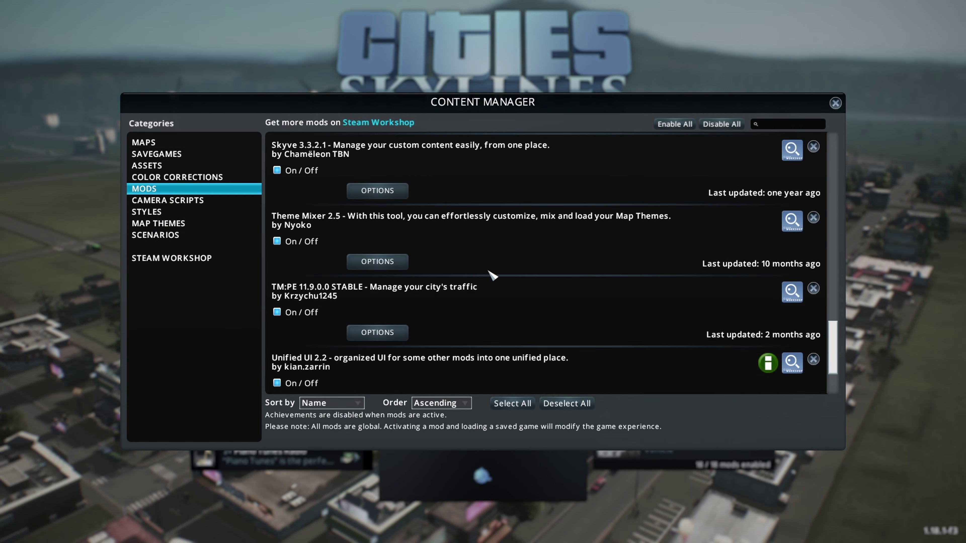
pyautogui.click(164, 146)
pyautogui.click(163, 153)
pyautogui.click(835, 102)
# - Start a new game on a chosen map and open Theme Mixer's list of map themes in the city
pyautogui.click(501, 199)
pyautogui.click(316, 320)
pyautogui.click(607, 449)
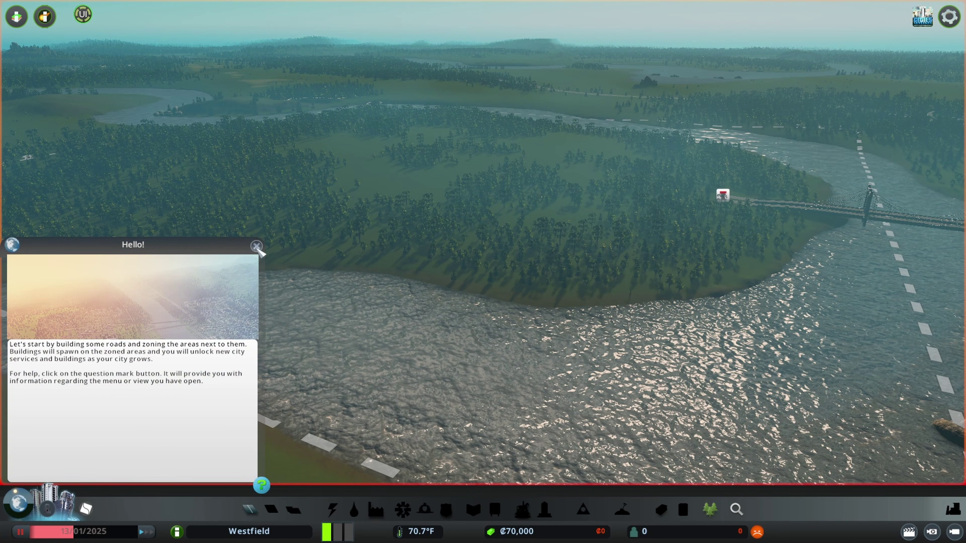
pyautogui.click(257, 247)
pyautogui.click(17, 307)
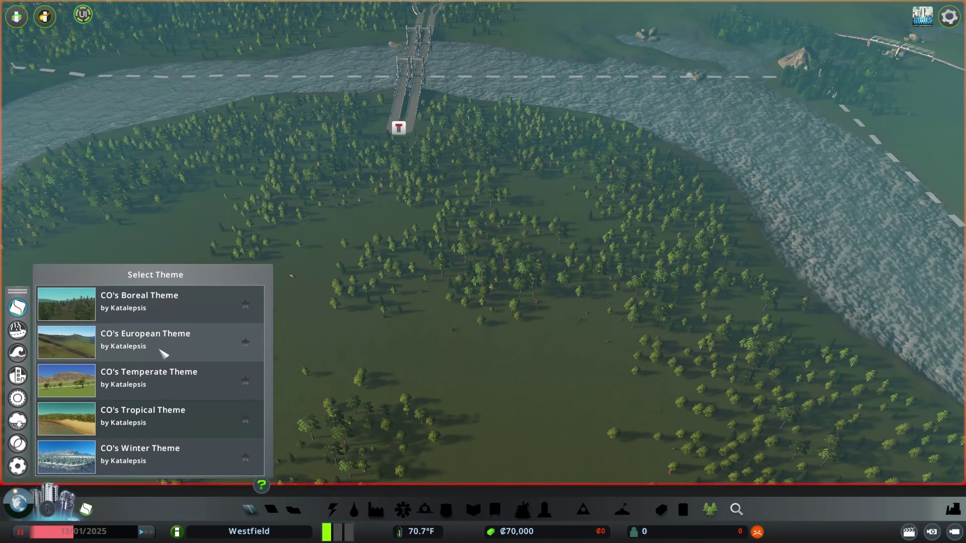
# - Look through the game options for TM:PE, Theme Mixer 2.5, Line Tool and Skyve, then close them
pyautogui.click(948, 16)
pyautogui.click(483, 297)
pyautogui.click(252, 237)
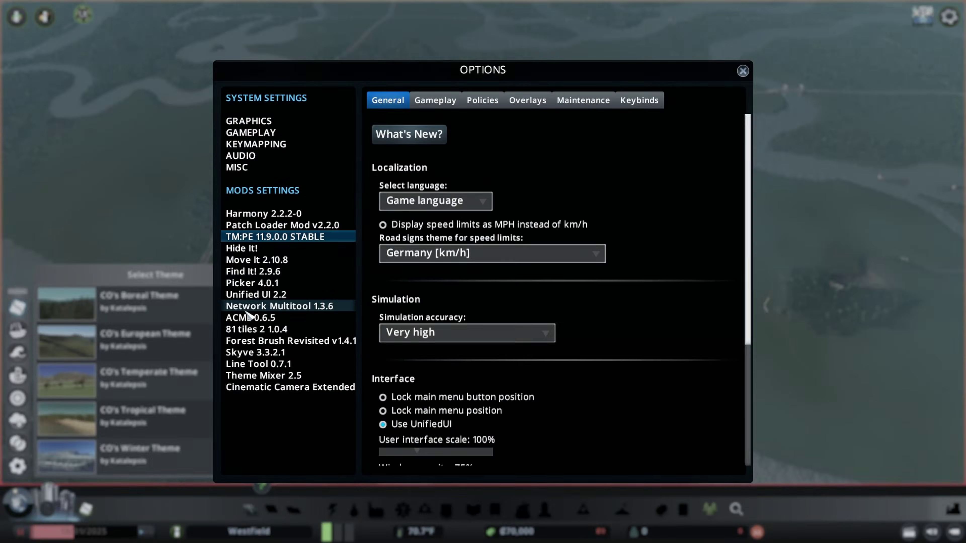
pyautogui.click(293, 378)
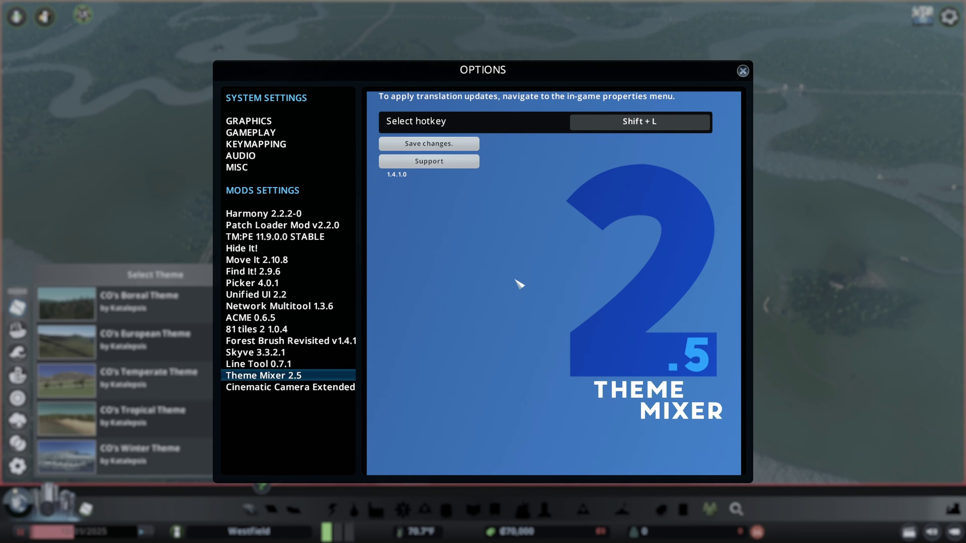
pyautogui.click(268, 364)
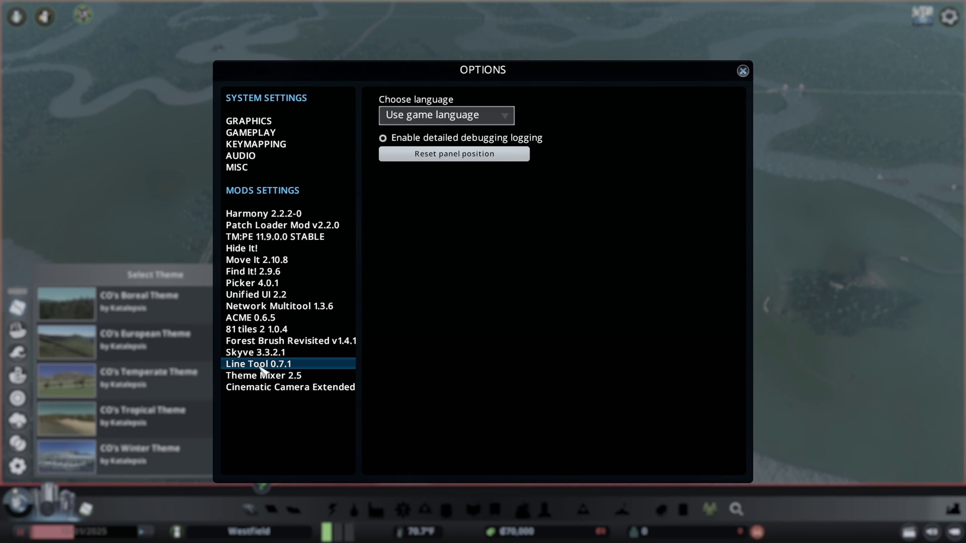
pyautogui.click(268, 354)
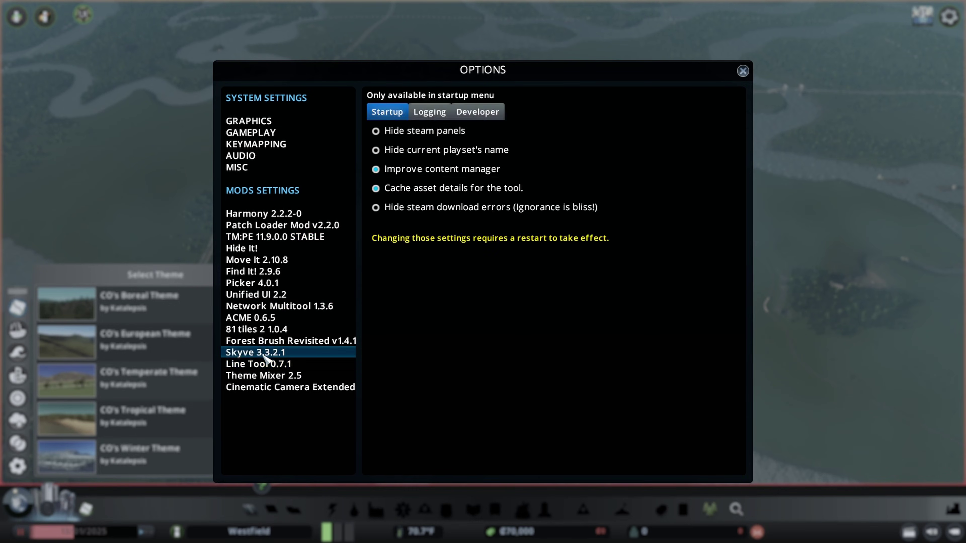
pyautogui.click(741, 71)
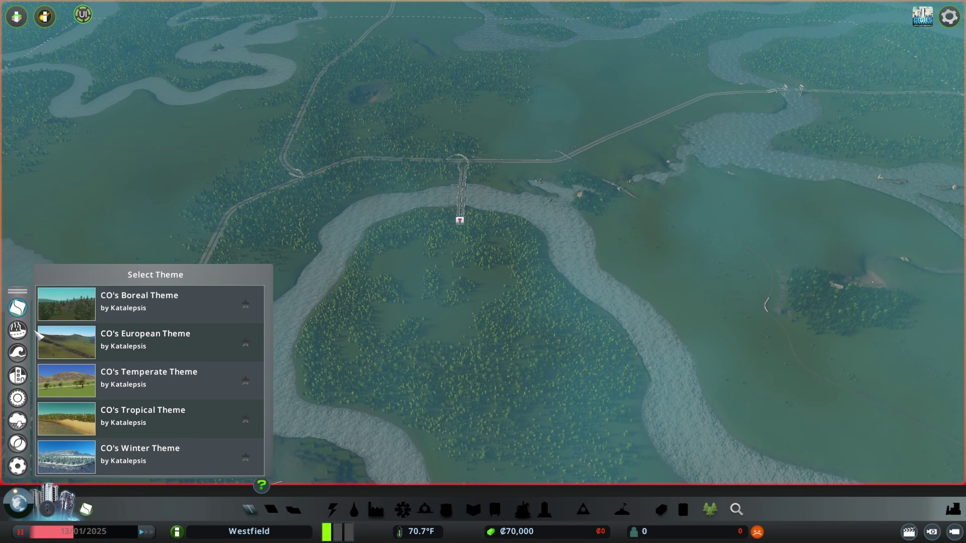
# - Try several map themes, including European and Tropical, apply CO's Temperate Theme and close Theme Mixer
pyautogui.click(166, 367)
pyautogui.click(187, 334)
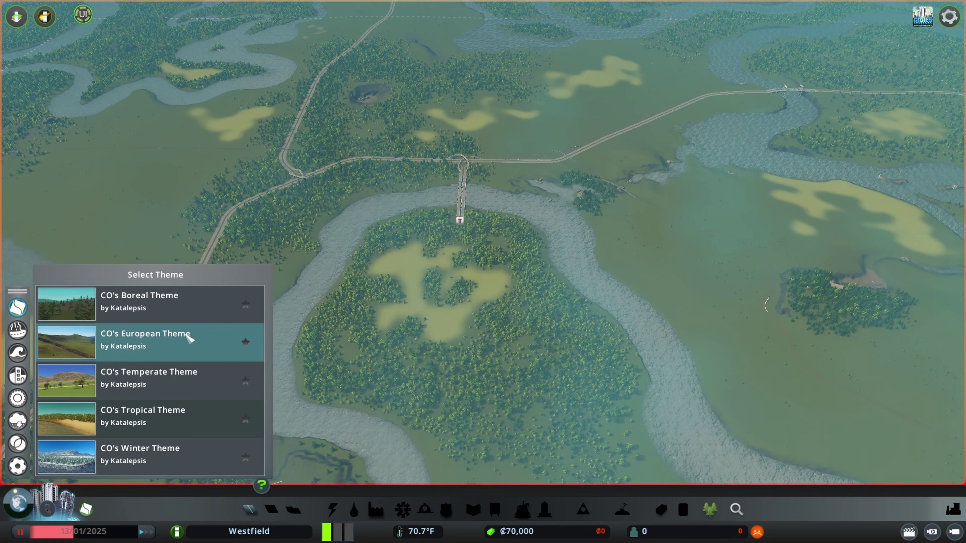
pyautogui.click(173, 396)
pyautogui.click(164, 422)
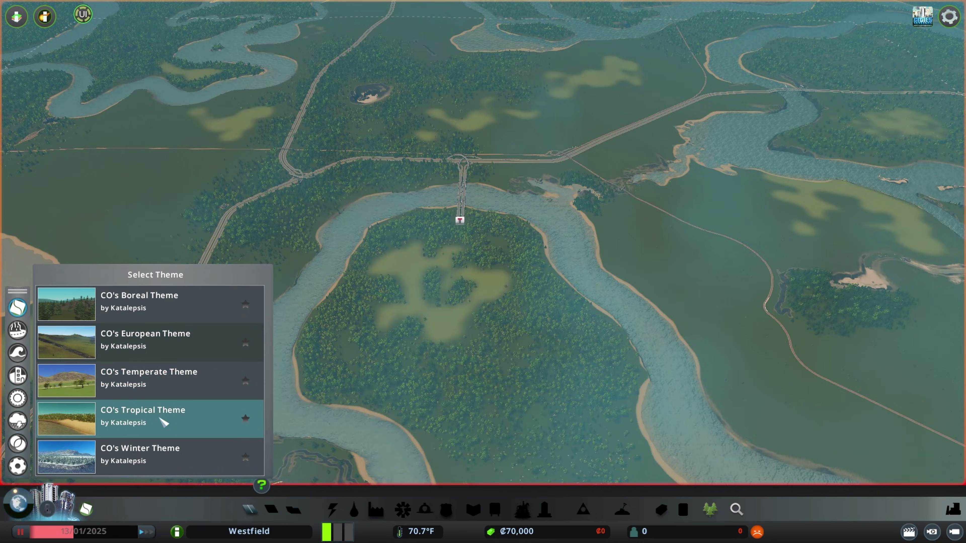
pyautogui.click(156, 442)
pyautogui.click(148, 388)
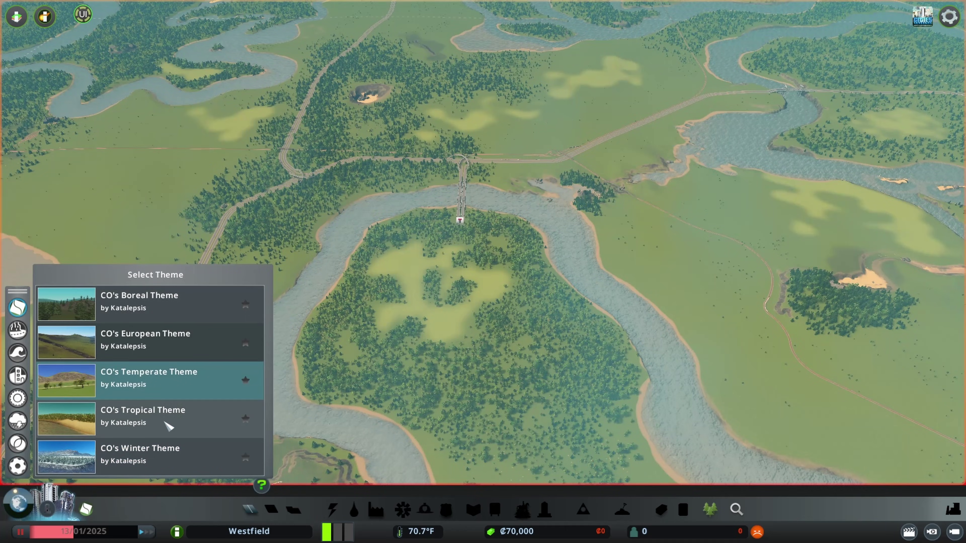
pyautogui.click(163, 421)
pyautogui.click(180, 387)
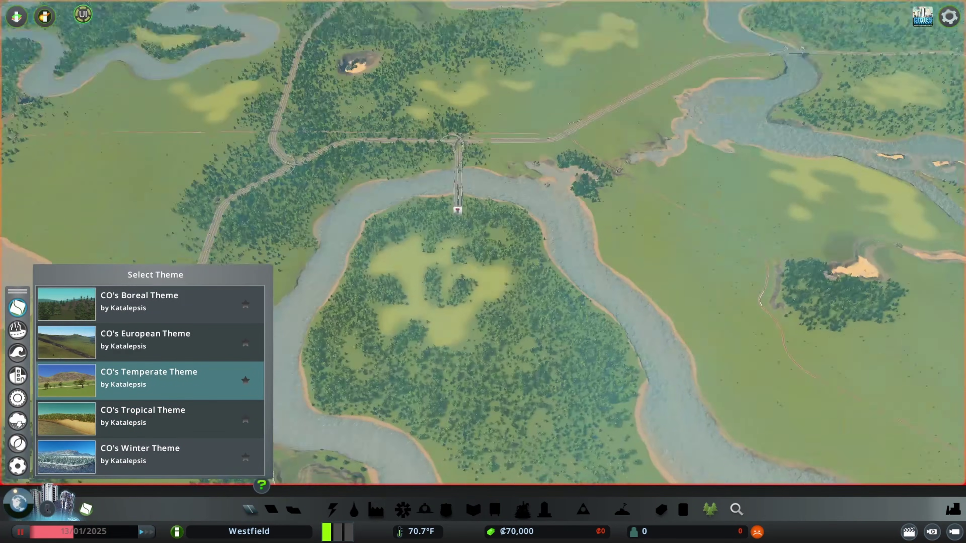
pyautogui.click(85, 512)
# - Show the UnifiedUI mod toolbar and try its Network Multitool, TM:PE and Theme Mixer tools in the city
pyautogui.moveTo(476, 320); pyautogui.dragTo(483, 272)
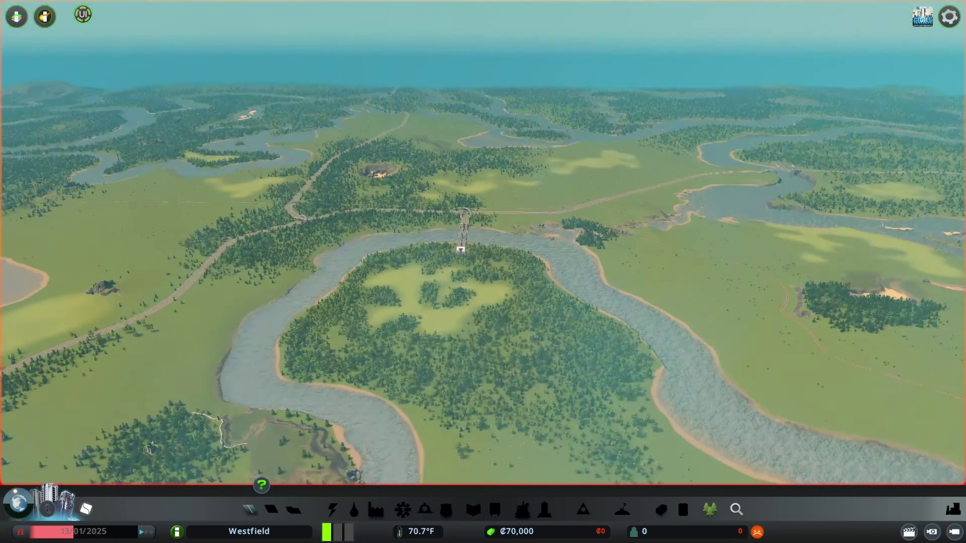
pyautogui.scroll(5, 487, 276)
pyautogui.click(84, 16)
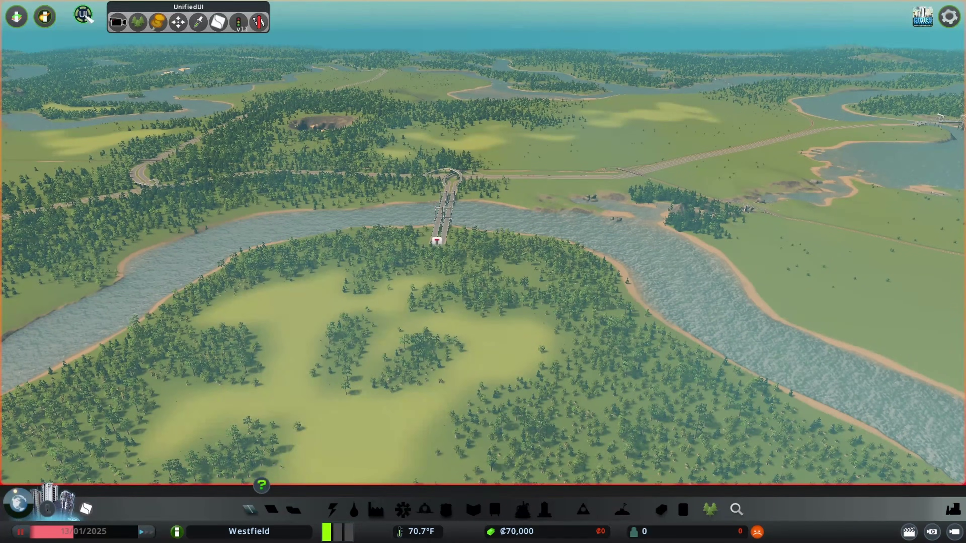
pyautogui.click(260, 23)
pyautogui.click(239, 23)
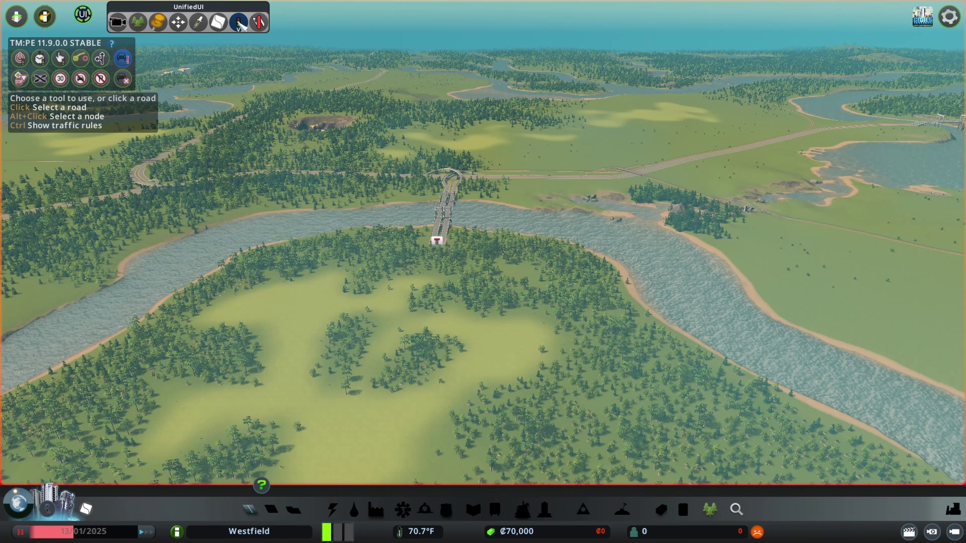
pyautogui.click(239, 29)
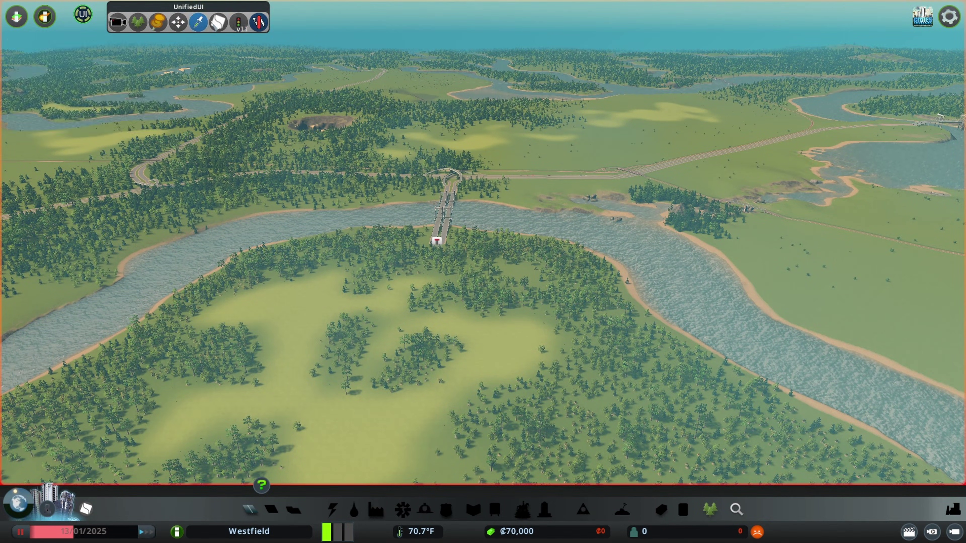
pyautogui.click(218, 22)
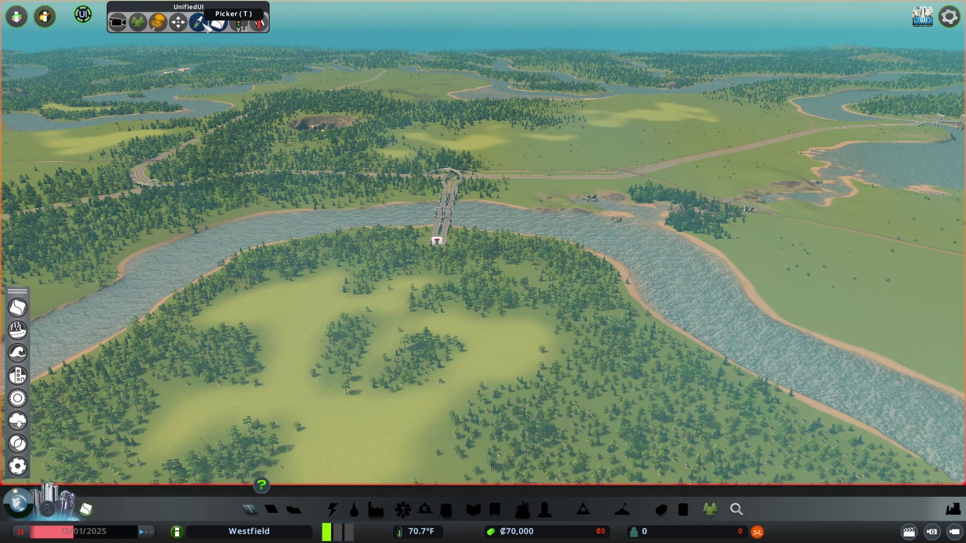
# - Sample the highway type at the bridge's end with Picker and extend both carriageways further inland
pyautogui.click(218, 23)
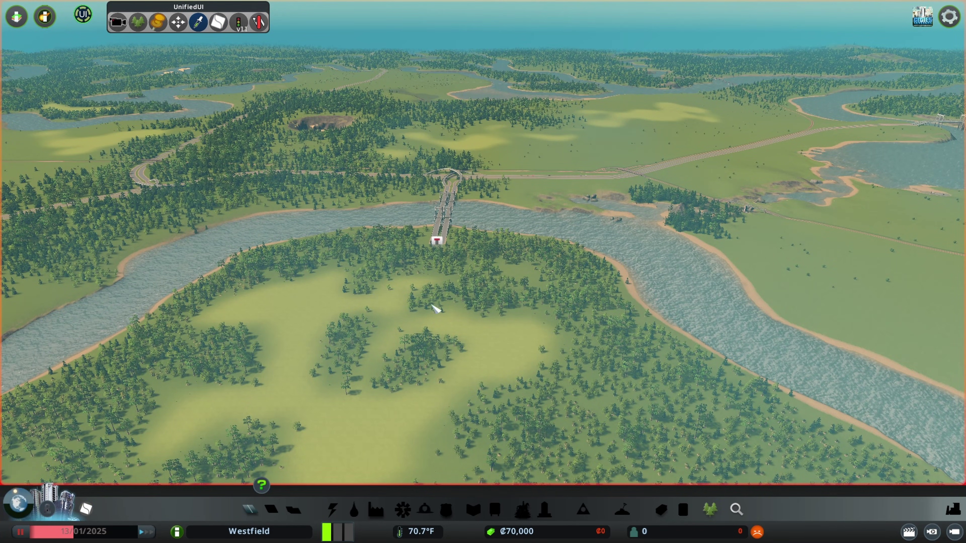
pyautogui.scroll(4, 446, 243)
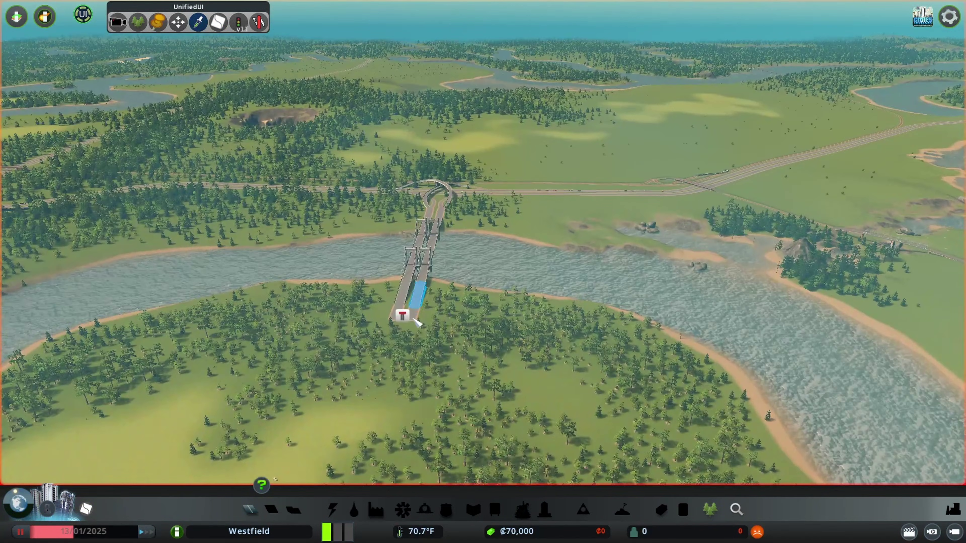
pyautogui.click(413, 319)
pyautogui.scroll(-3, 485, 261)
pyautogui.scroll(6, 410, 259)
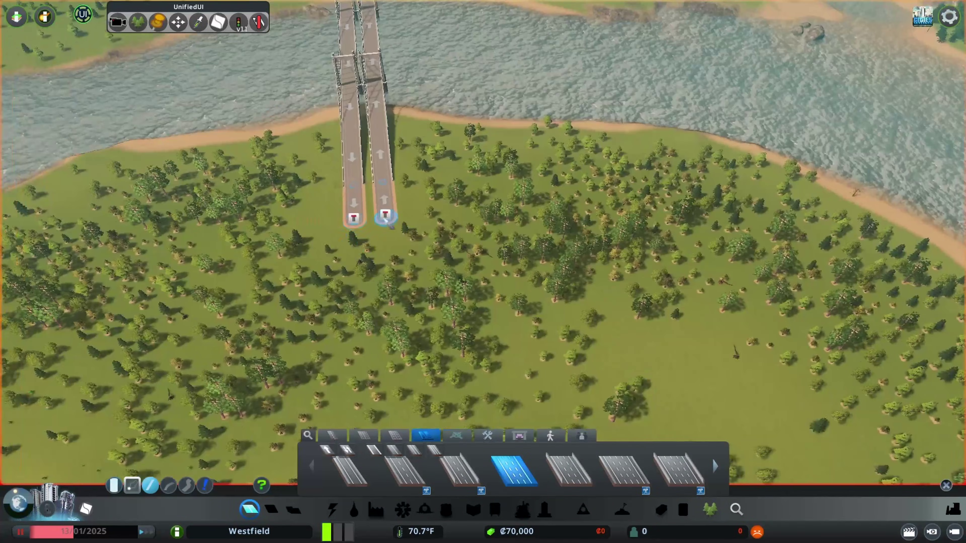
pyautogui.rightClick(386, 272)
pyautogui.click(354, 218)
pyautogui.click(357, 345)
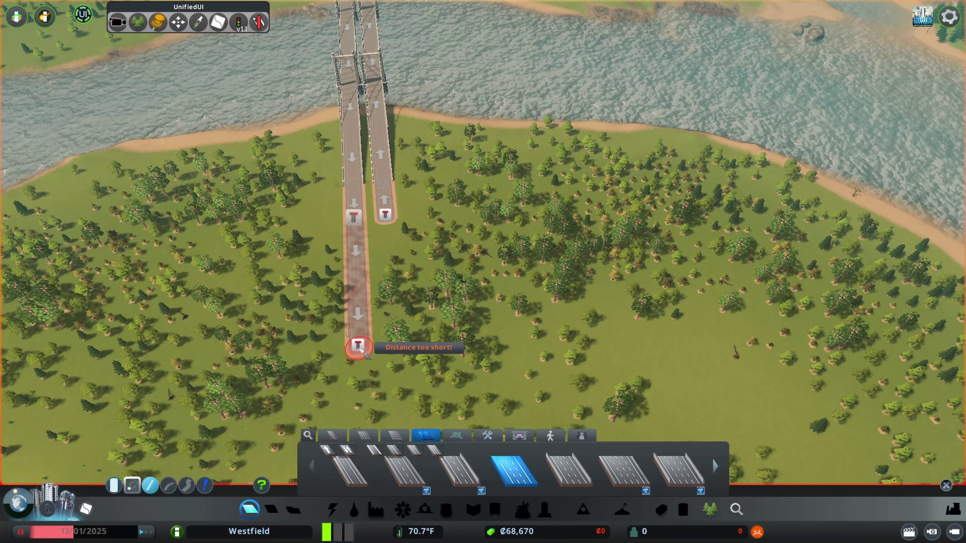
pyautogui.rightClick(409, 348)
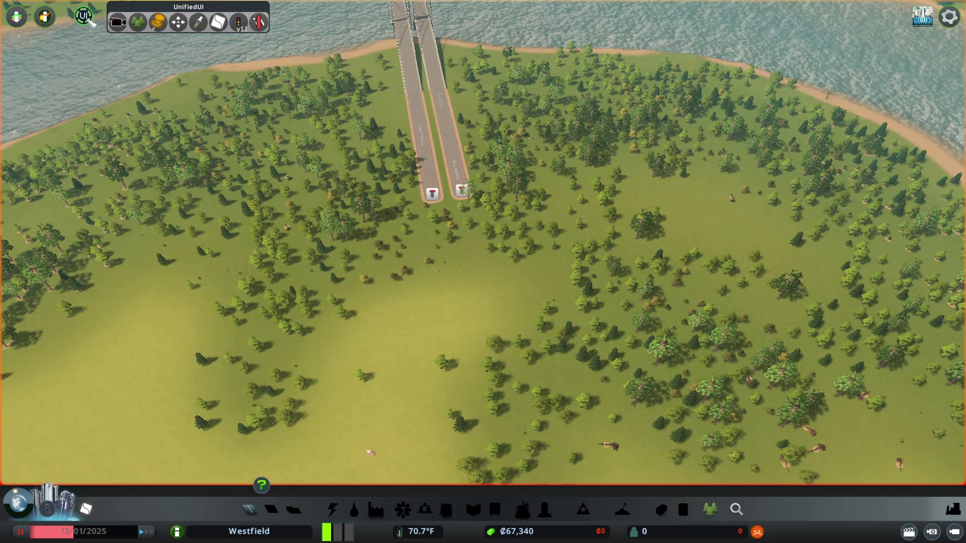
# - Hide the UnifiedUI toolbar and brush extra trees onto the land beyond the extended highway ends
pyautogui.click(83, 15)
pyautogui.click(710, 509)
pyautogui.click(476, 299)
pyautogui.moveTo(480, 302)
pyautogui.mouseDown()
pyautogui.moveTo(696, 264)
pyautogui.moveTo(371, 421)
pyautogui.moveTo(289, 243)
pyautogui.mouseUp()
pyautogui.click(206, 57)
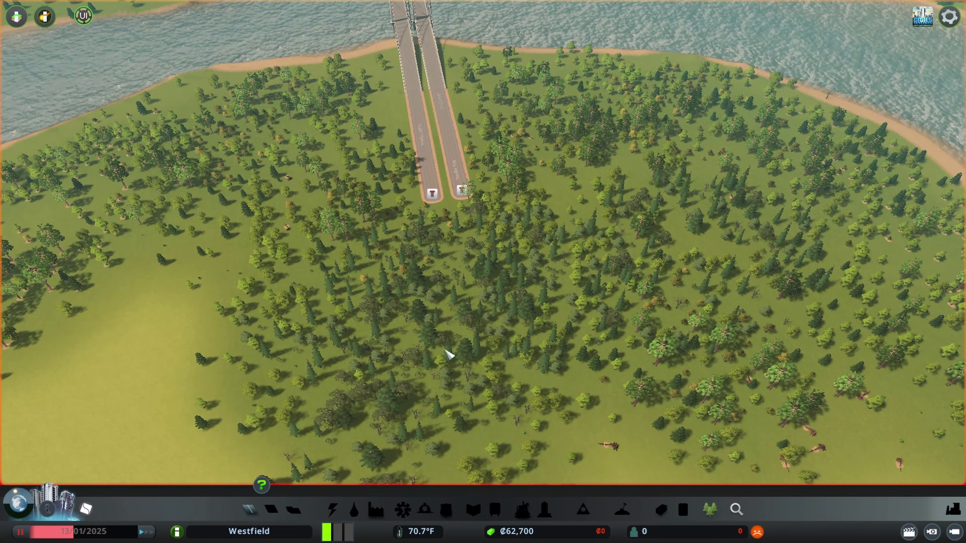
# - Open the Find It! asset browser, dismiss its 2.9.6 update notice and close the browser
pyautogui.click(739, 510)
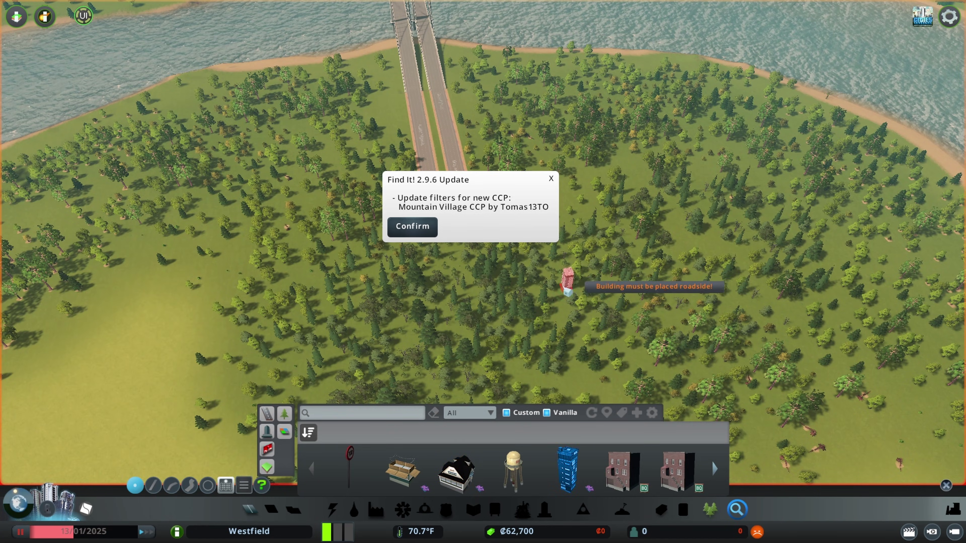
pyautogui.click(737, 508)
pyautogui.moveTo(629, 448); pyautogui.dragTo(475, 165)
pyautogui.click(552, 179)
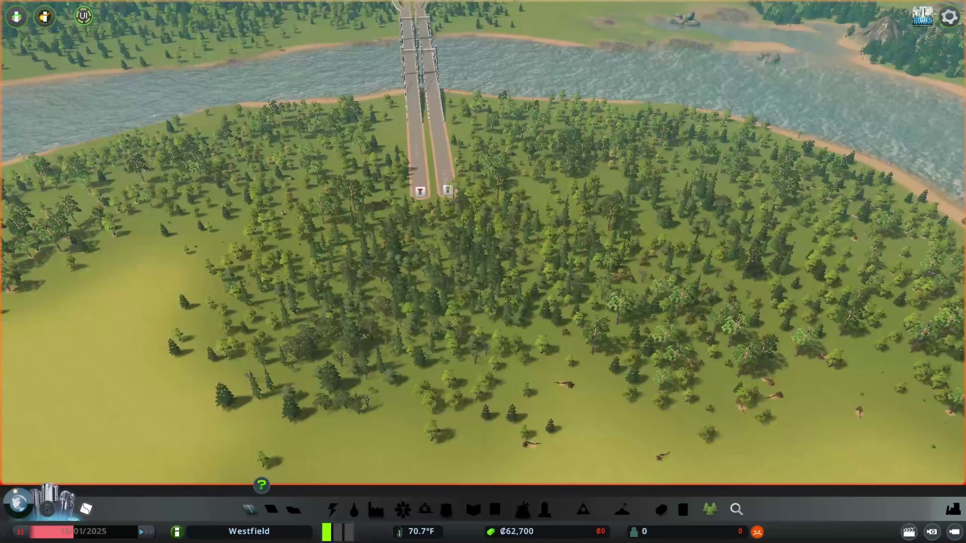
# - Connect the inland ends of the two highway carriageways with a short highway segment
pyautogui.press('w')
pyautogui.scroll(4, 466, 274)
pyautogui.press('a')
pyautogui.press('d')
pyautogui.click(249, 509)
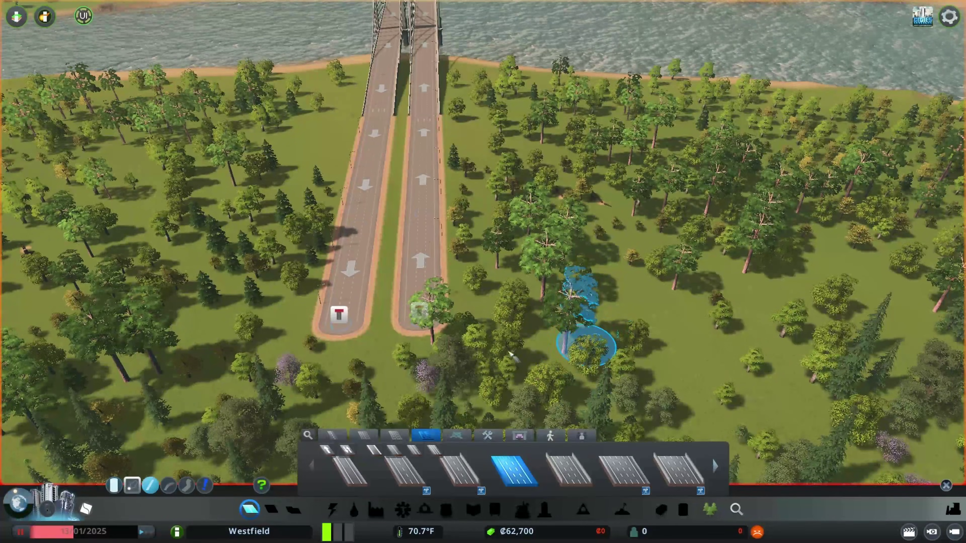
pyautogui.click(345, 346)
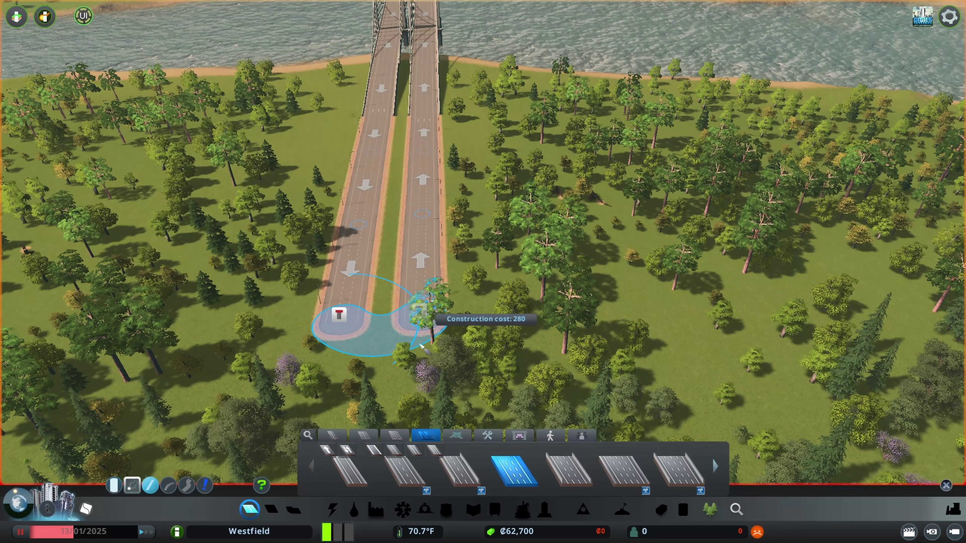
pyautogui.click(421, 346)
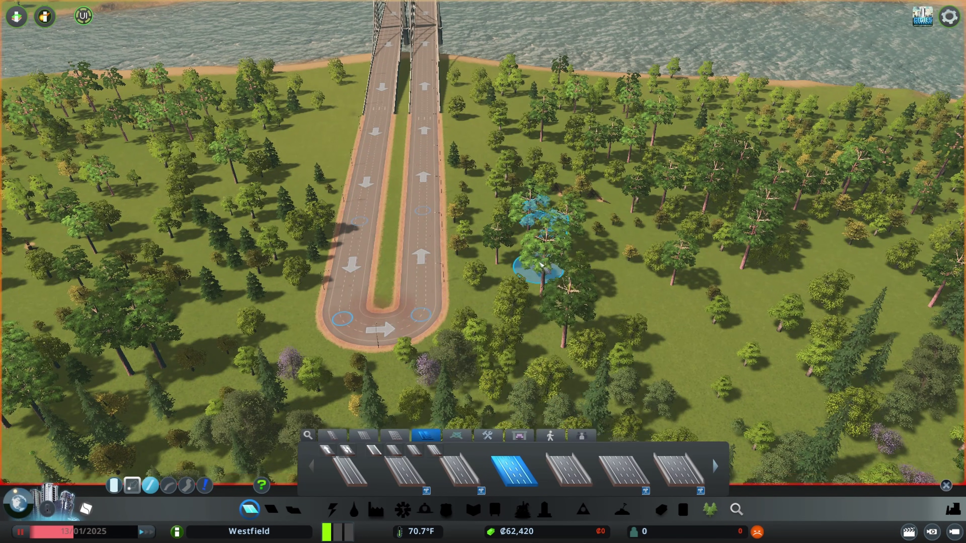
# - Add a second highway link between the two carriageways, nearer the bridge
pyautogui.press('s')
pyautogui.press('w')
pyautogui.click(397, 236)
pyautogui.click(343, 236)
pyautogui.scroll(-3, 570, 304)
# - Build a straight medium road branching off the middle of the outbound highway carriageway
pyautogui.click(363, 435)
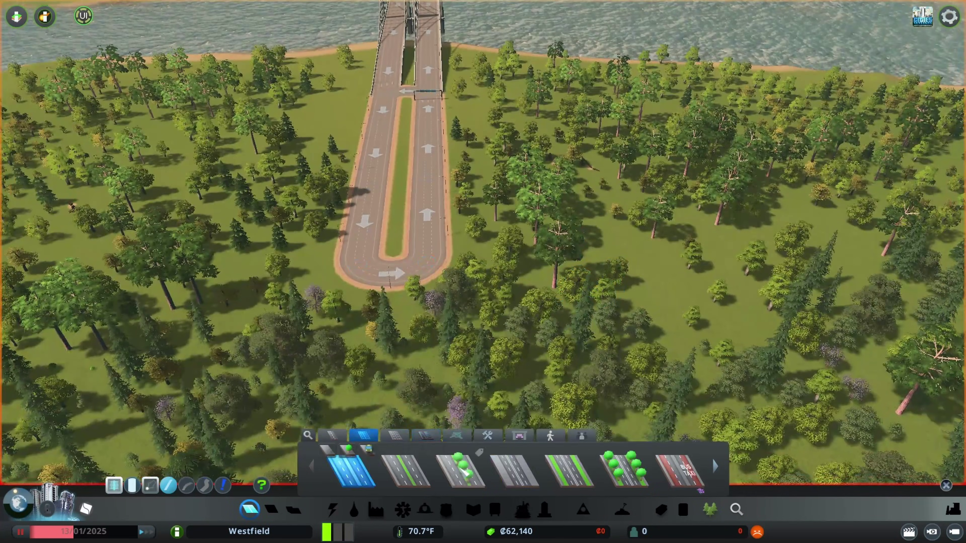
pyautogui.click(362, 481)
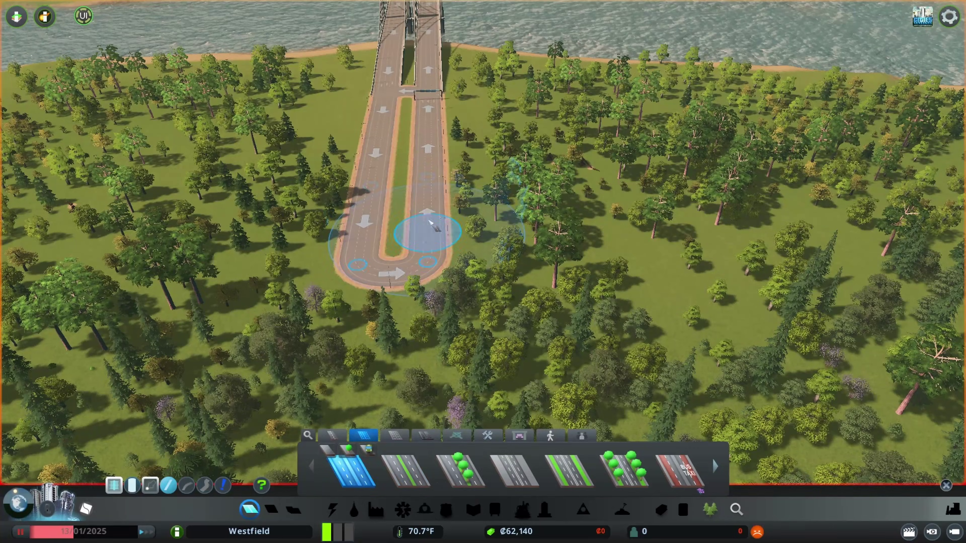
pyautogui.click(439, 181)
pyautogui.click(776, 162)
pyautogui.scroll(4, 494, 228)
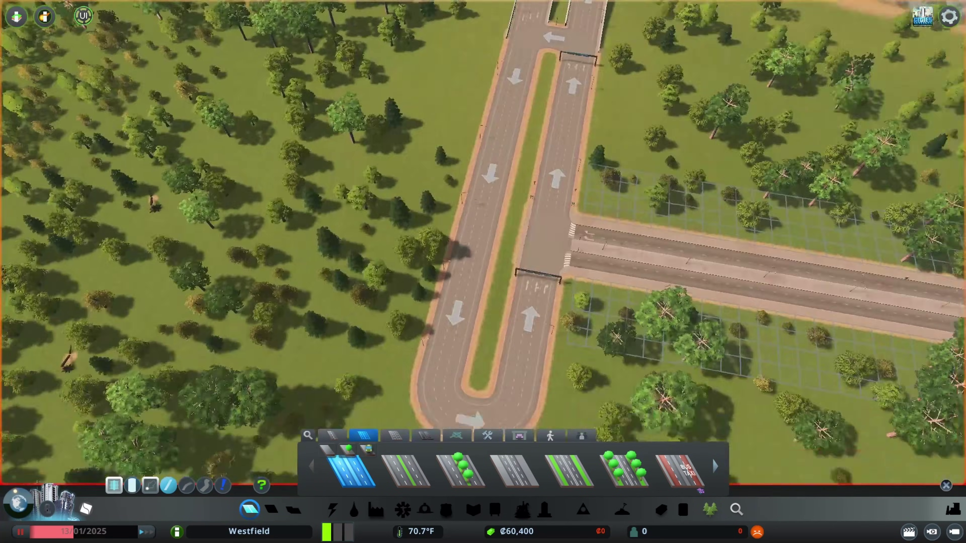
# - Build a three-sided gravel road from the medium road towards the river, along it and back beyond the medium road's end
pyautogui.press('q')
pyautogui.click(331, 436)
pyautogui.press('e')
pyautogui.press('q')
pyautogui.scroll(2, 483, 244)
pyautogui.scroll(-3, 513, 469)
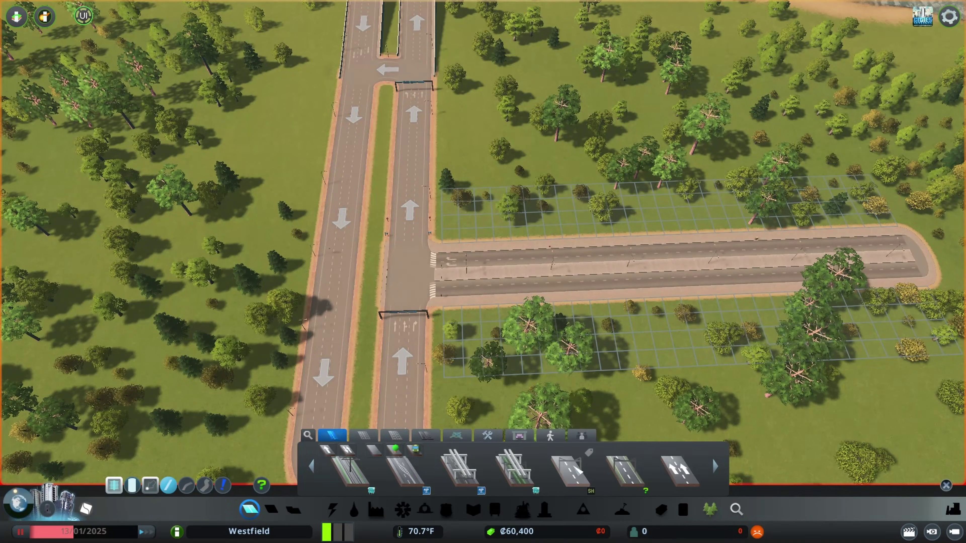
pyautogui.scroll(-4, 578, 471)
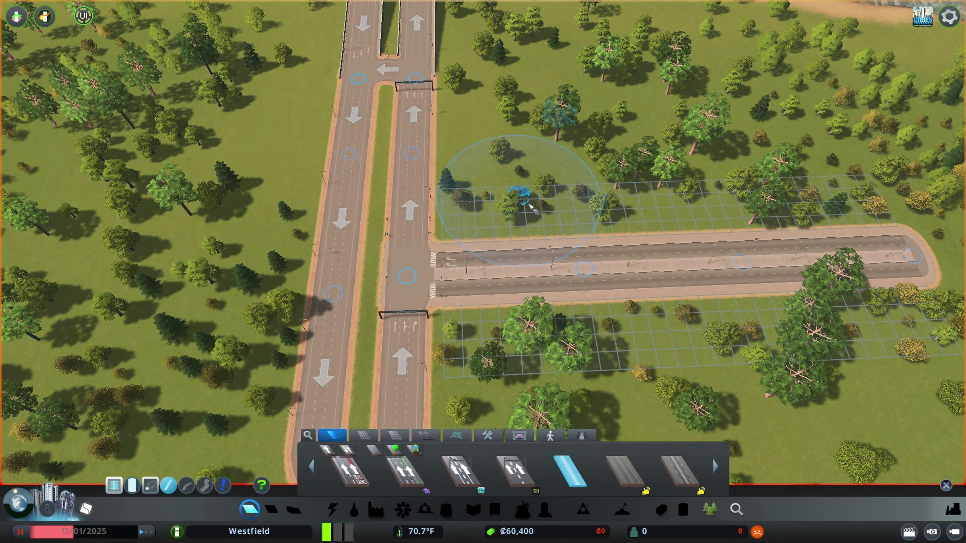
pyautogui.click(584, 268)
pyautogui.click(571, 91)
pyautogui.press('d')
pyautogui.click(603, 81)
pyautogui.click(641, 252)
# - Sample the medium road with Picker, extend it to the gravel road's open end to close the block, and leave road building
pyautogui.click(735, 510)
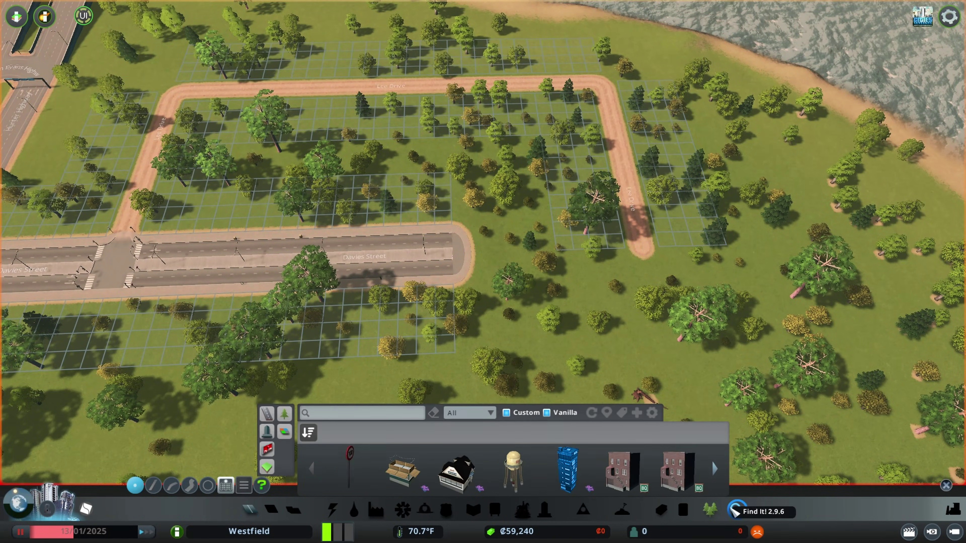
pyautogui.click(85, 17)
pyautogui.click(196, 26)
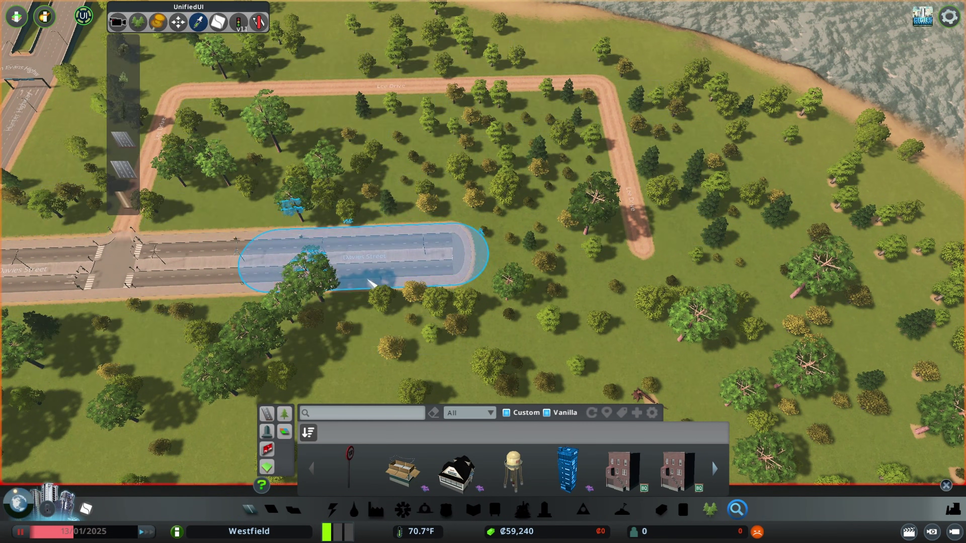
pyautogui.click(371, 284)
pyautogui.click(449, 254)
pyautogui.click(641, 250)
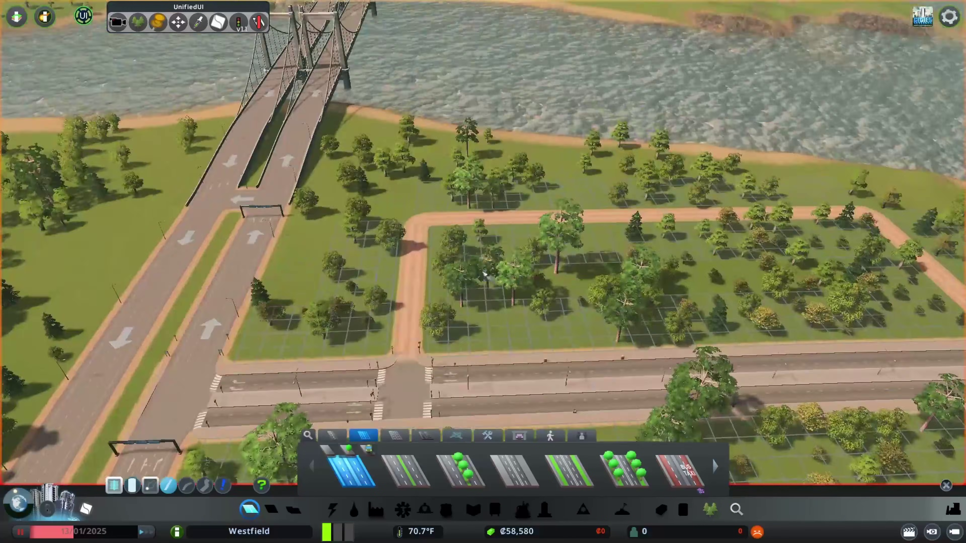
pyautogui.scroll(-4, 485, 273)
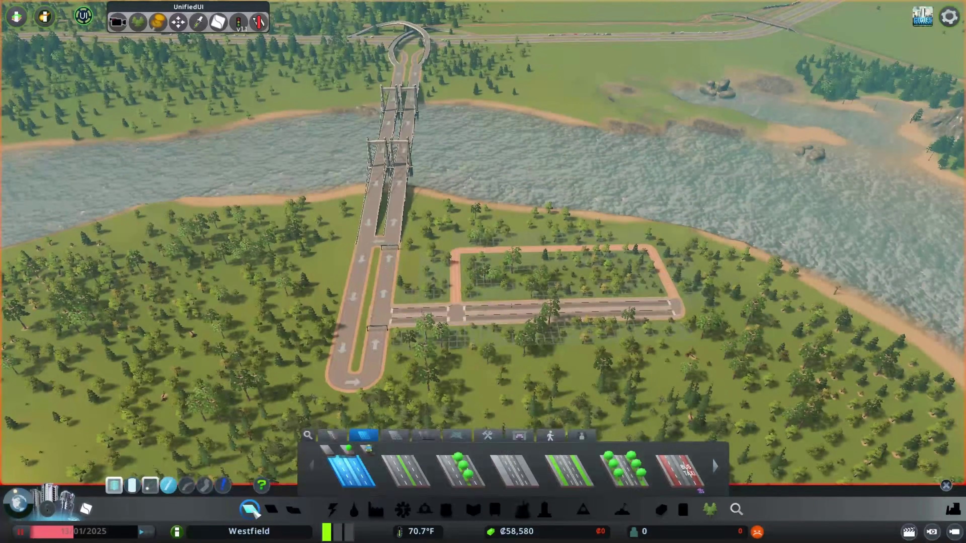
pyautogui.click(251, 509)
# - Hide the UnifiedUI toolbar and examine the new road layout and surrounding map from several distances
pyautogui.scroll(-3, 437, 276)
pyautogui.press('a')
pyautogui.press('d')
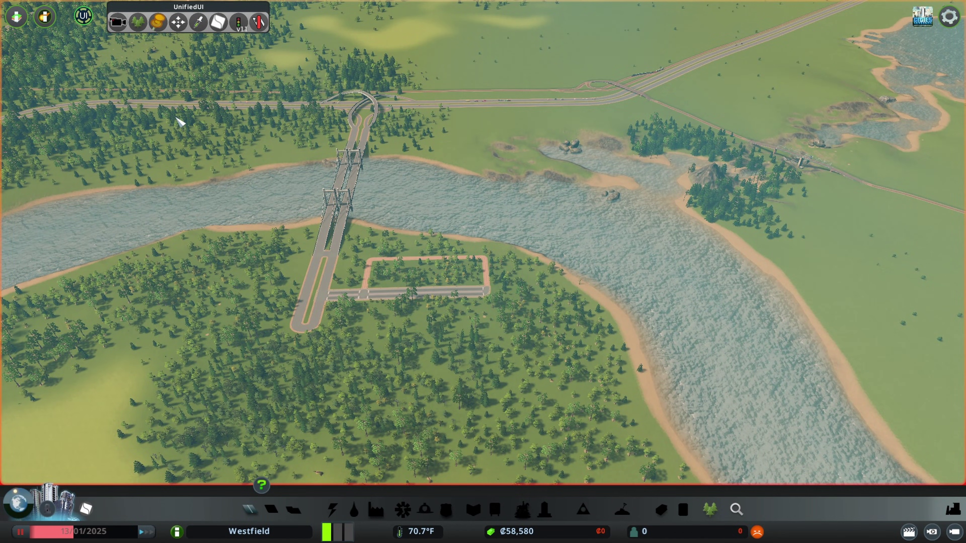
pyautogui.press('s')
pyautogui.press('a')
pyautogui.click(83, 15)
pyautogui.middleClick(448, 218)
pyautogui.scroll(5, 487, 277)
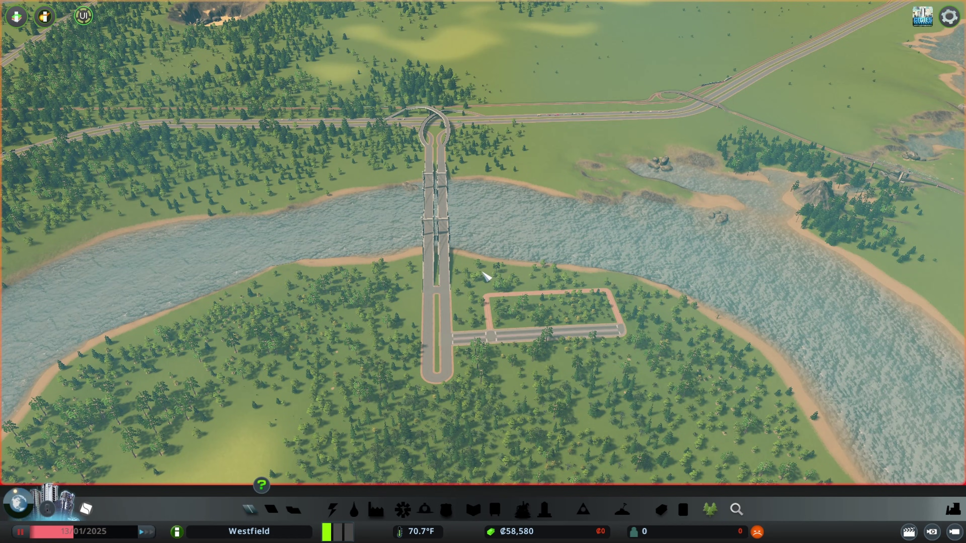
pyautogui.scroll(-3, 484, 274)
pyautogui.moveTo(483, 274); pyautogui.dragTo(484, 312)
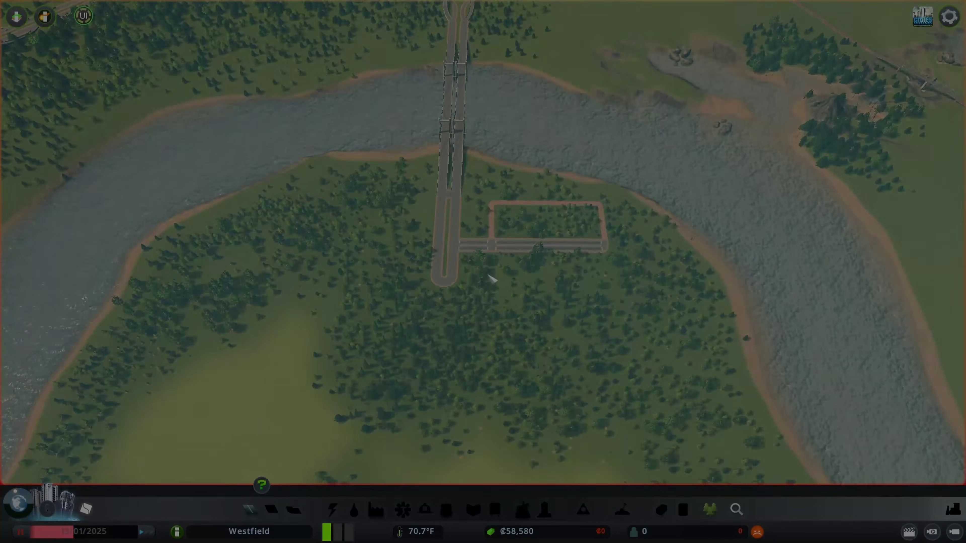
pyautogui.scroll(5, 491, 276)
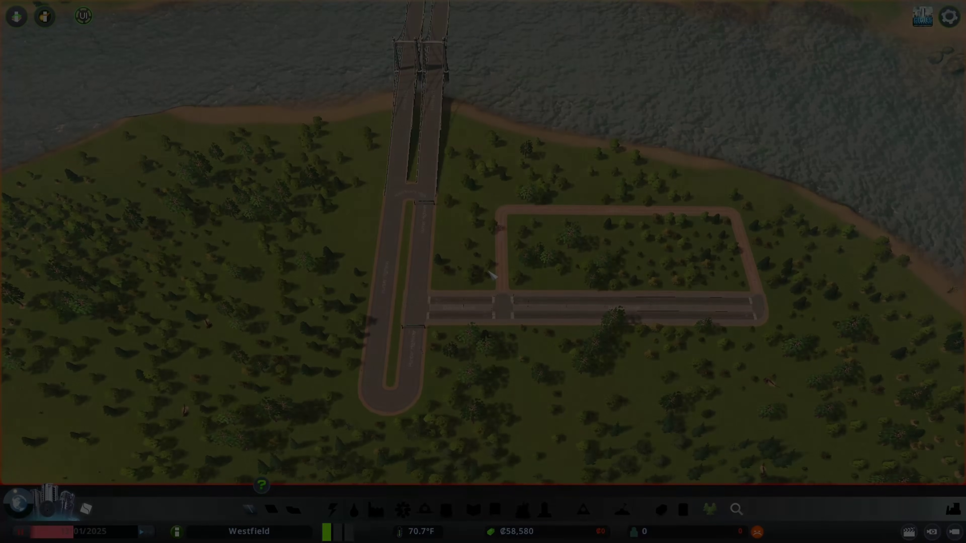